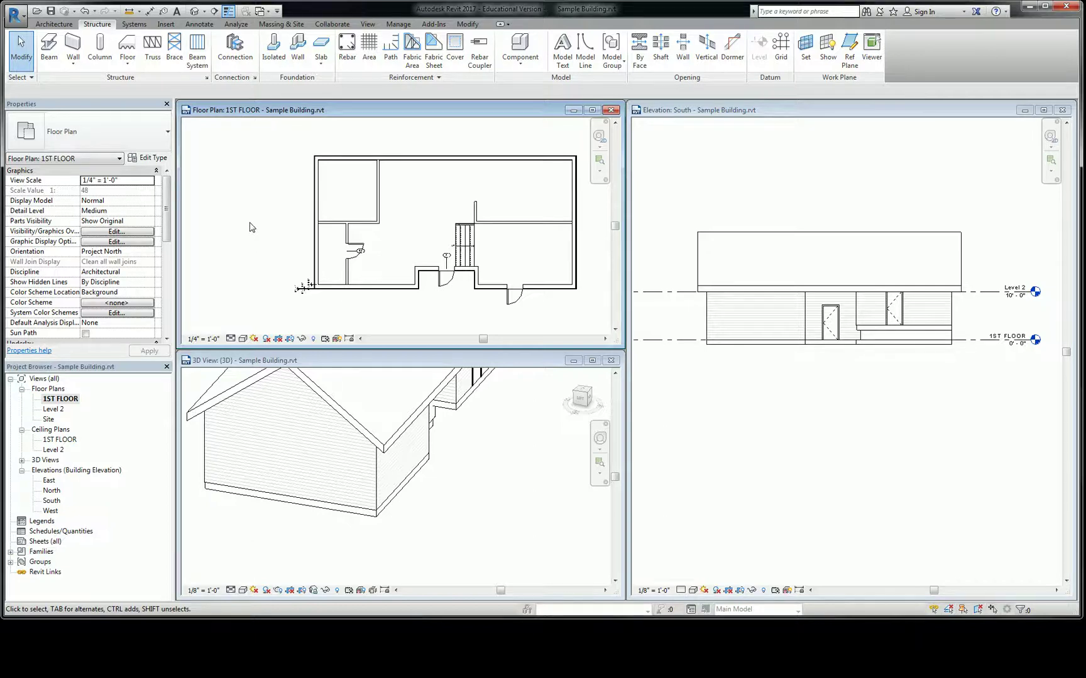
Step: Select the Generic 12" first-floor slab in the 3D view
left_click(356, 519)
left_click(367, 518)
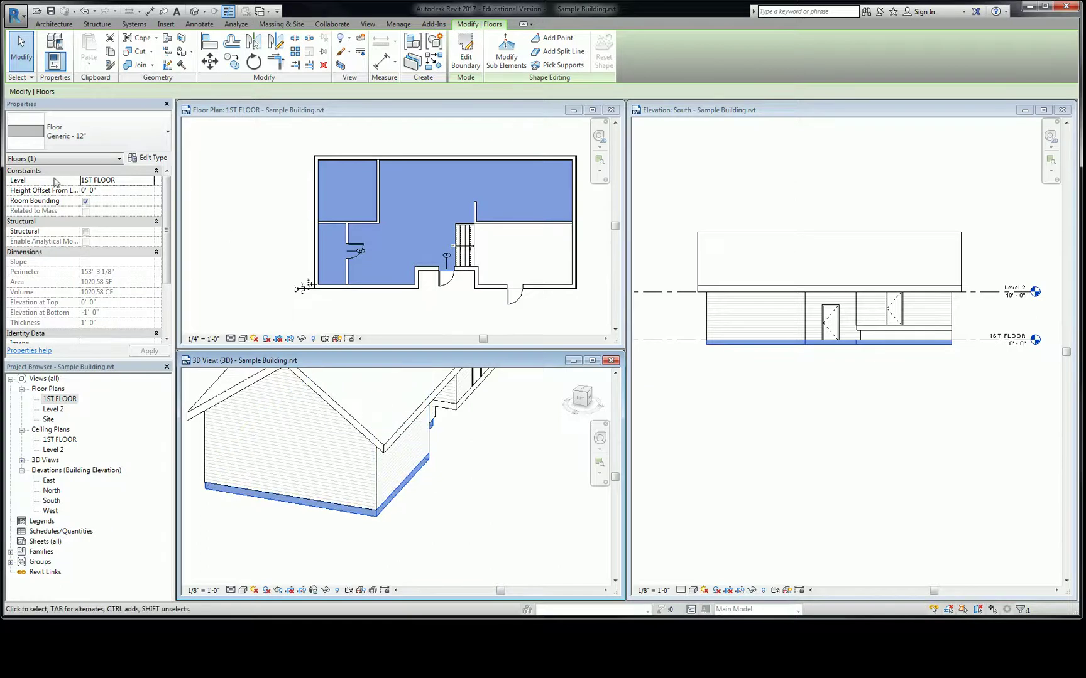
Step: Switch the slab to Wood Joist 10" - Wood Finish and open its type properties
left_click(148, 142)
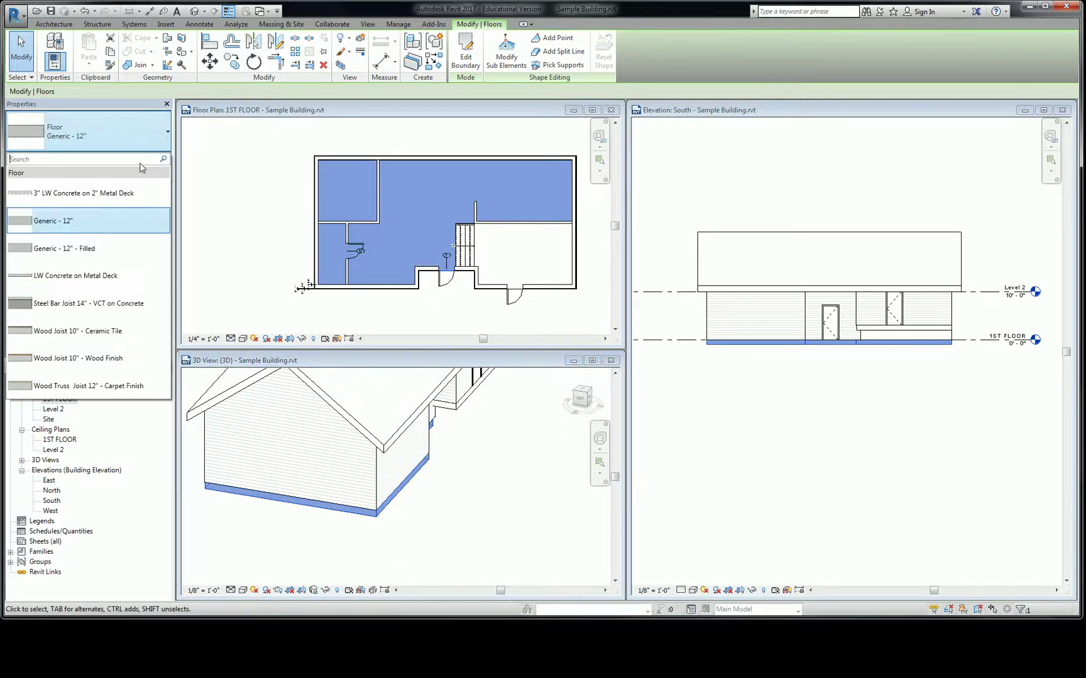
left_click(63, 358)
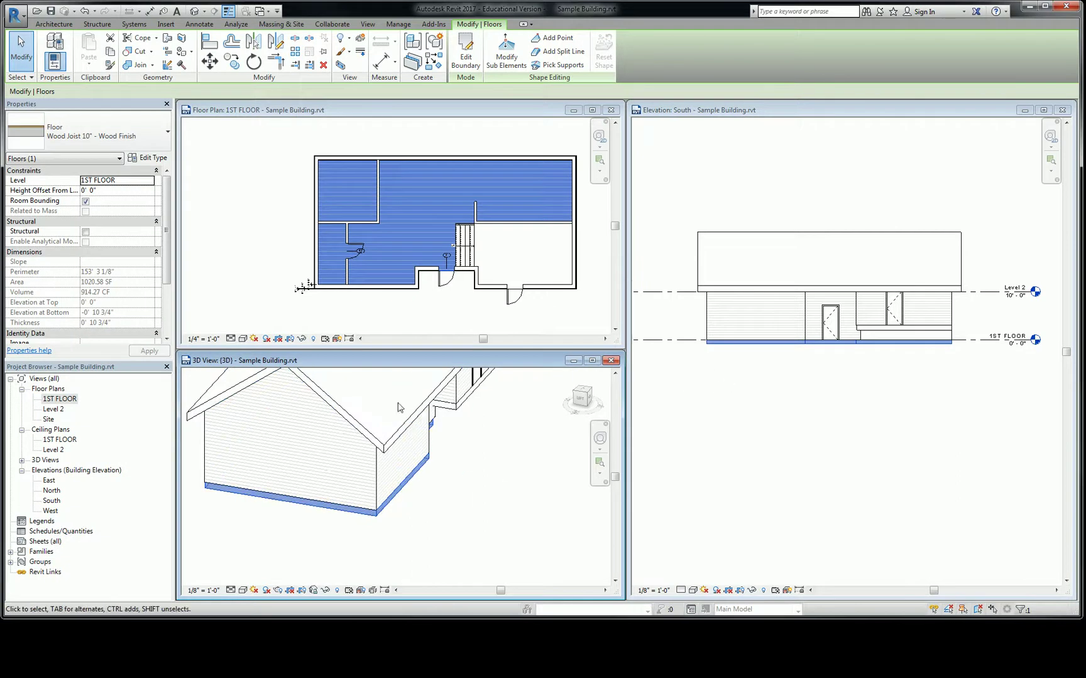
scroll(402, 502, "up", 4)
scroll(400, 479, "up", 2)
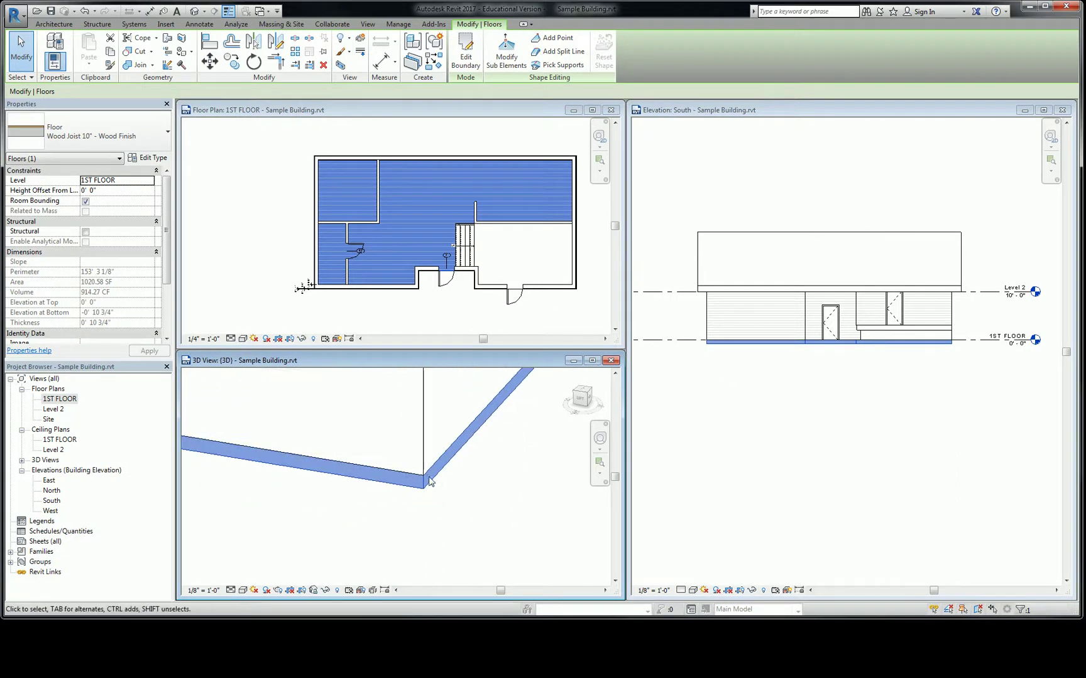
left_click(151, 159)
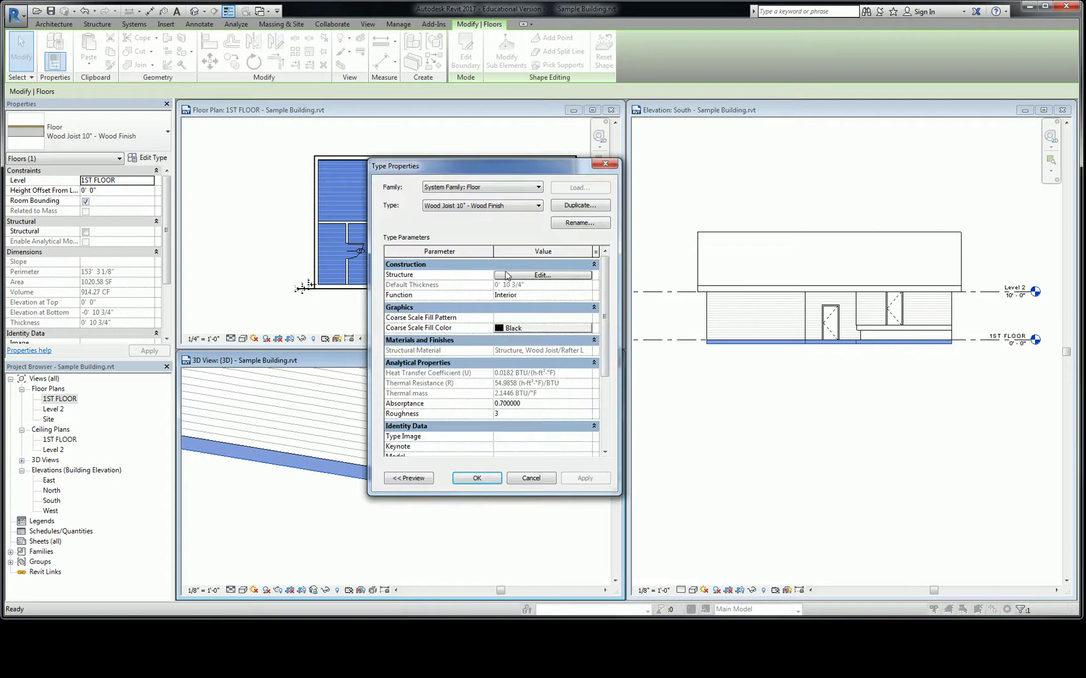
left_click(528, 277)
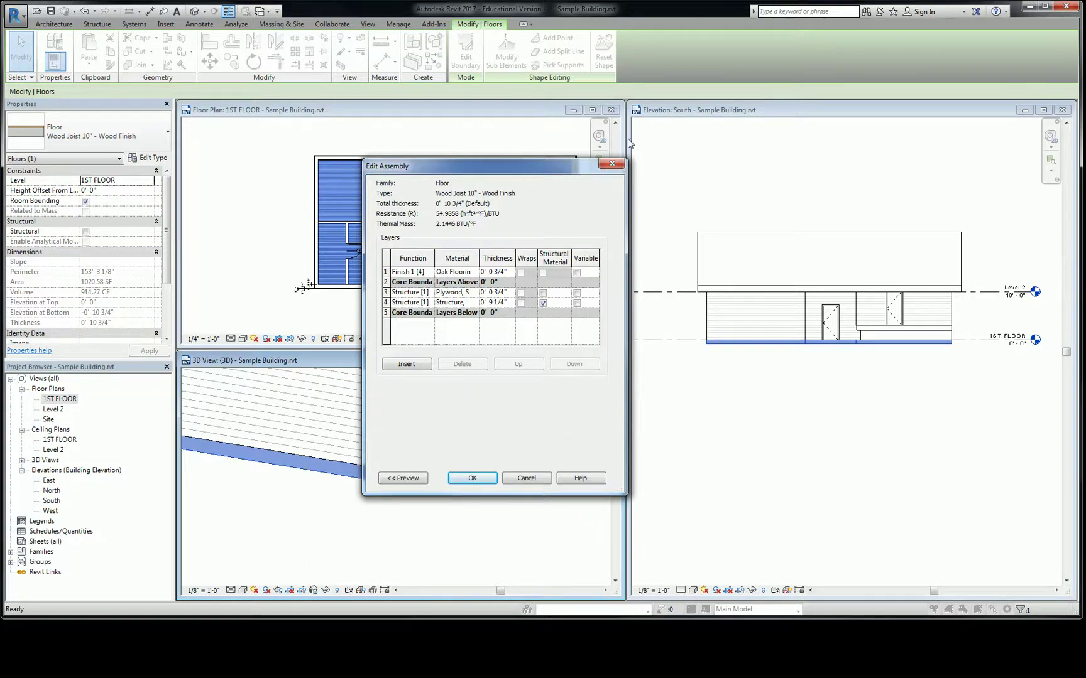
left_click(611, 164)
left_click(477, 477)
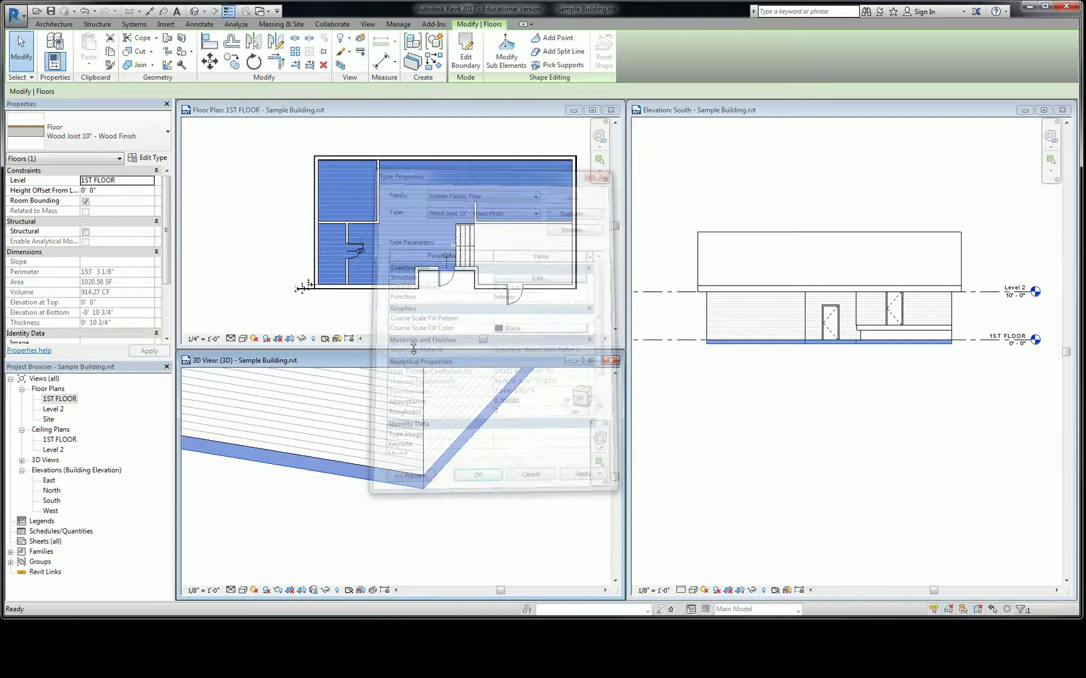
left_click(429, 531)
left_click(423, 494)
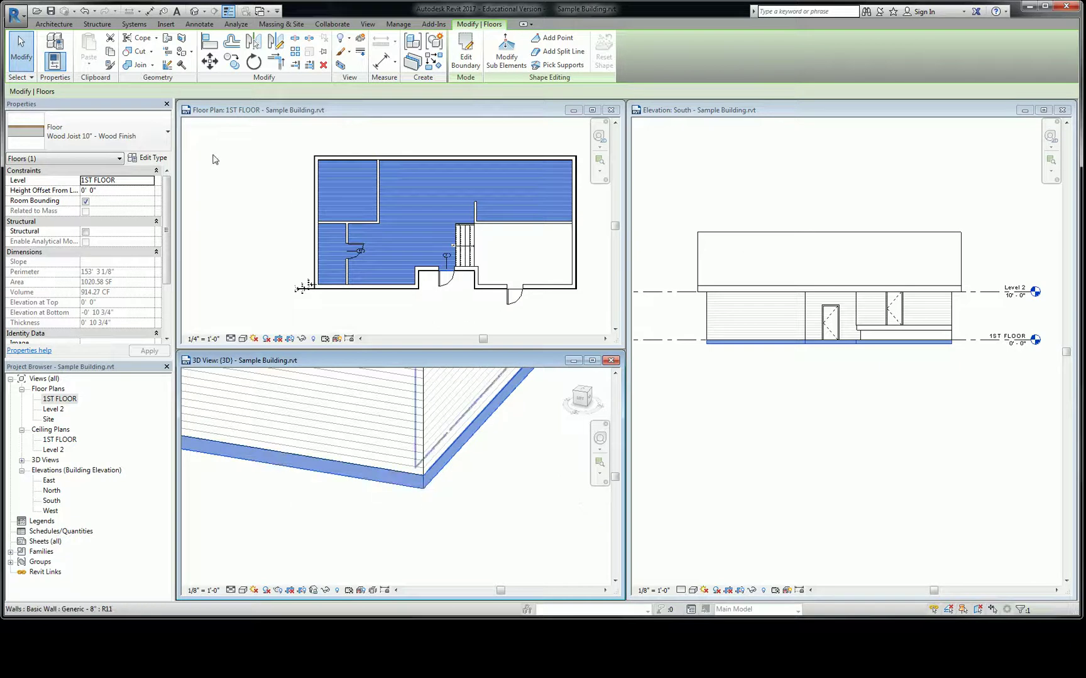
left_click(146, 158)
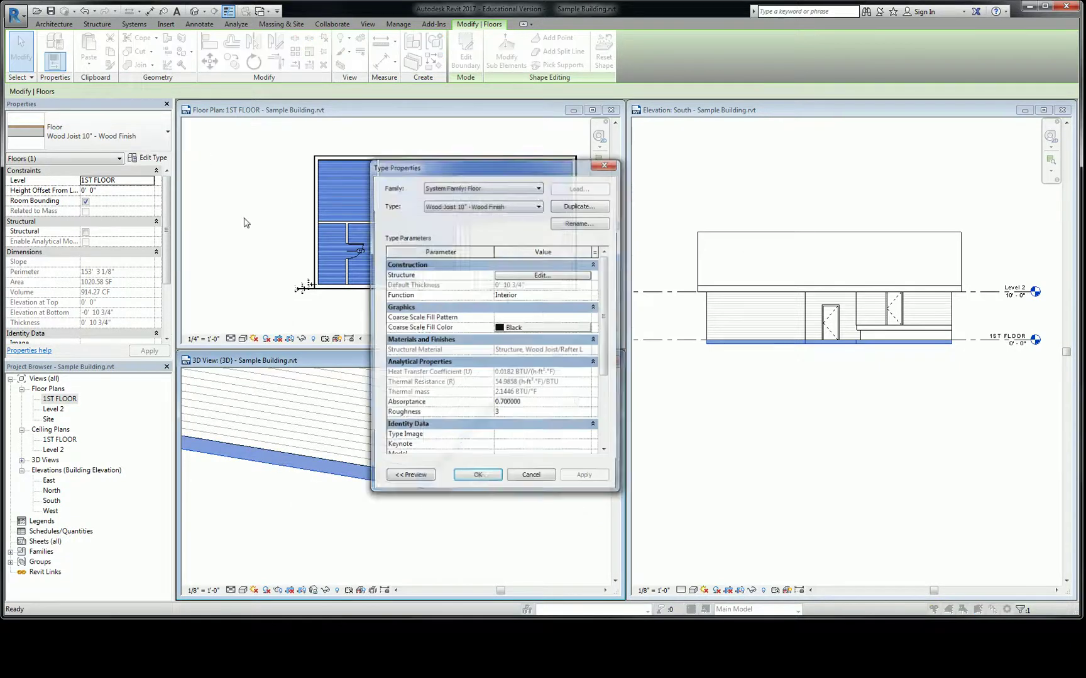
Step: Review the wood-joist floor's layers, then close the dialogs without changing anything
left_click(559, 276)
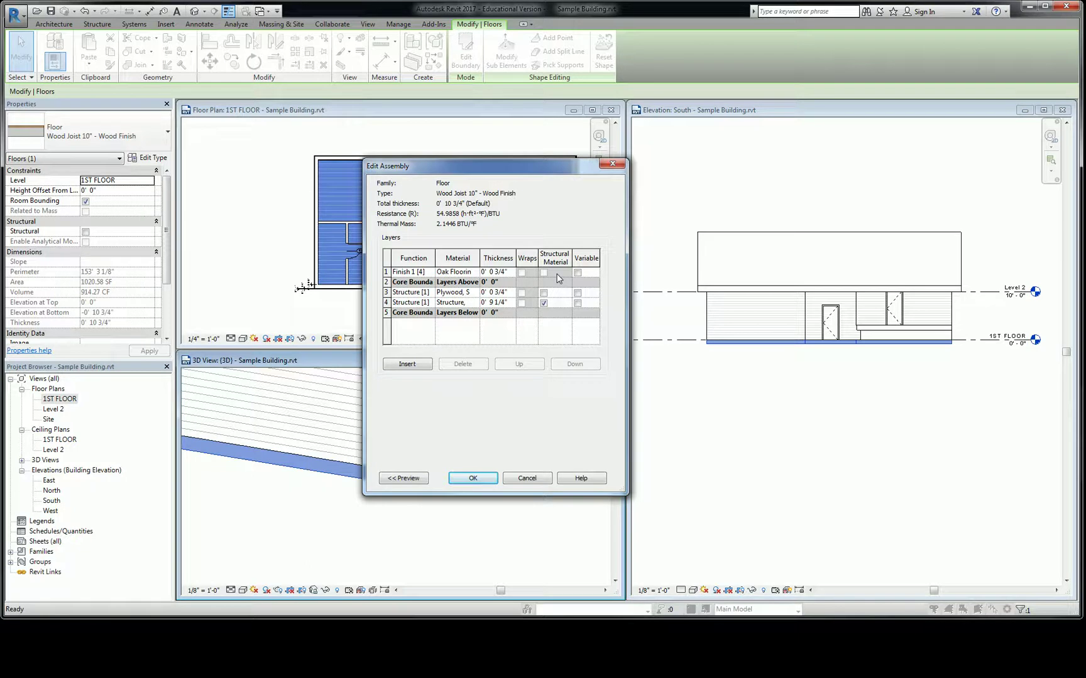
left_click(387, 271)
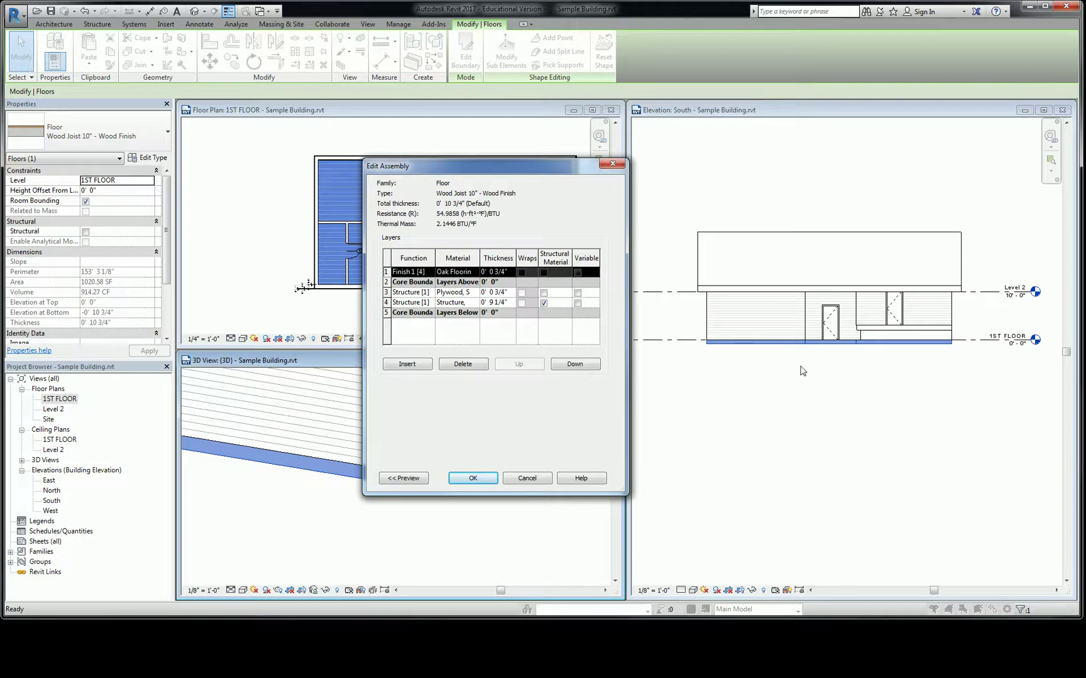
key("Escape")
left_click(532, 478)
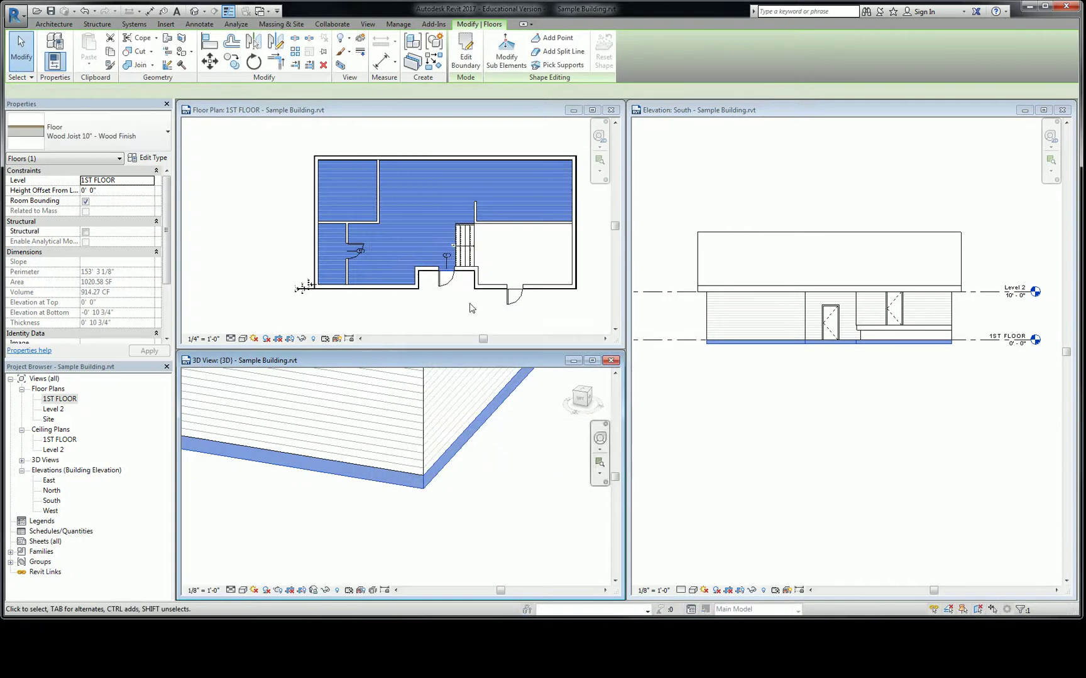
Step: Draw Section 1 across the house in the first-floor plan and open it
left_click(289, 240)
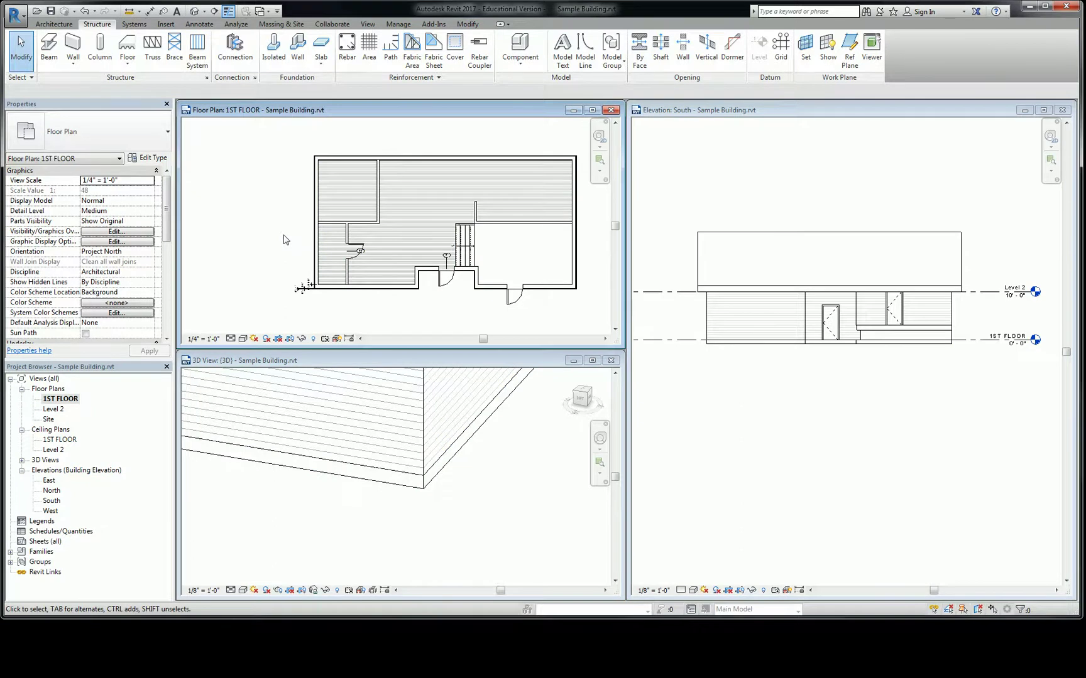
left_click(368, 24)
left_click(389, 49)
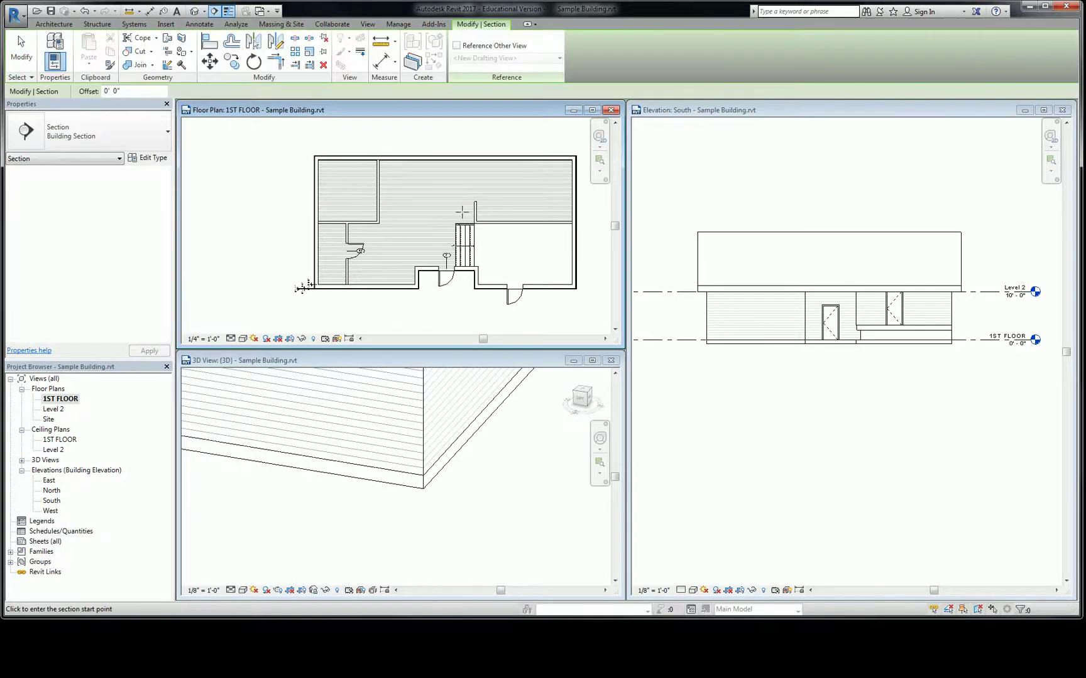
left_click(600, 252)
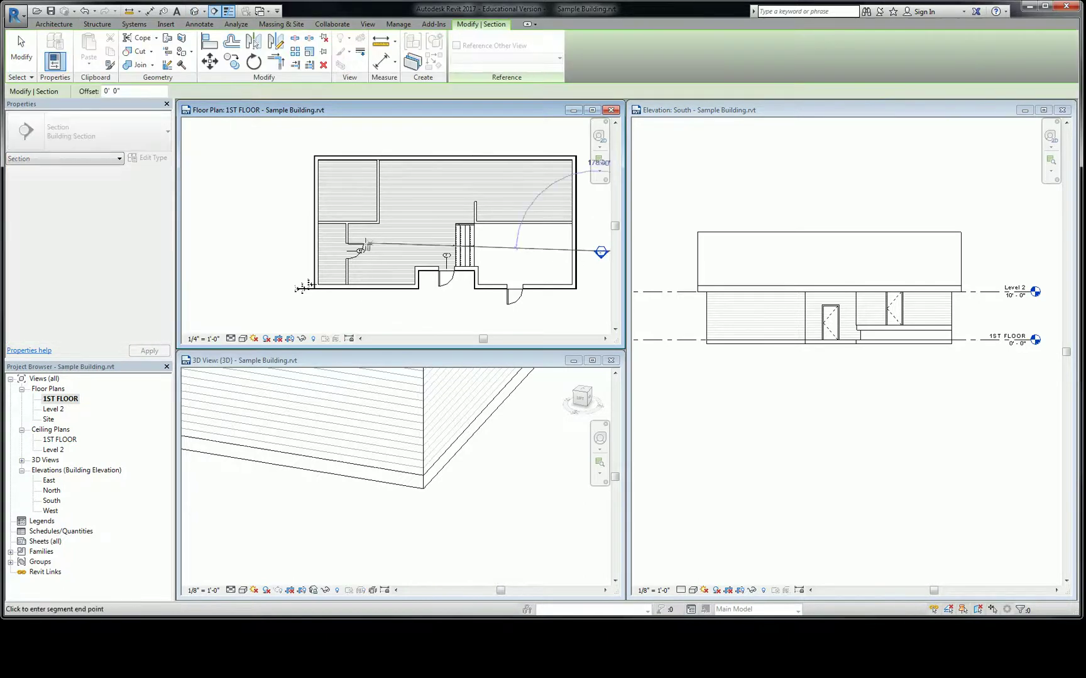
left_click(280, 251)
right_click(562, 252)
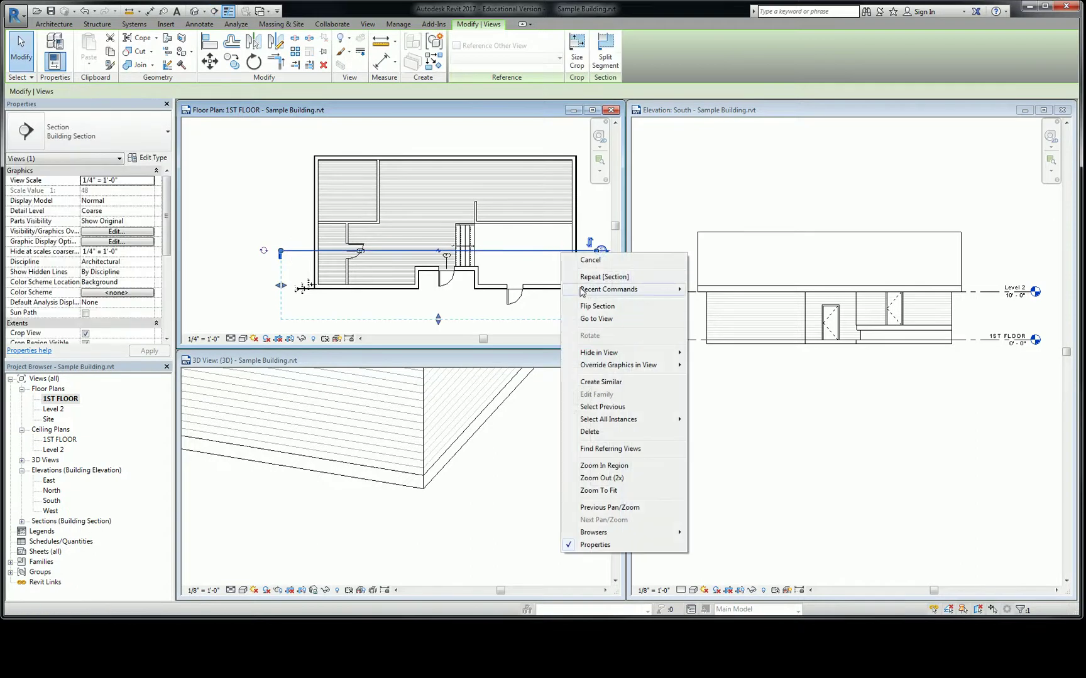
left_click(596, 319)
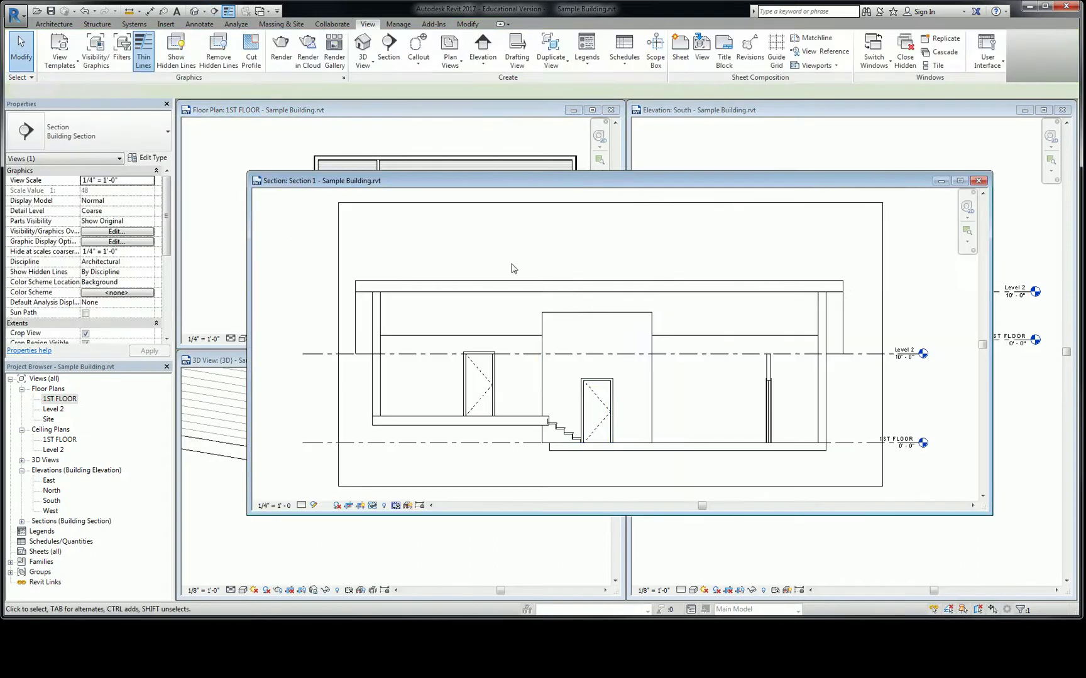
Step: Set Section 1 to Fine detail level and bring the slab end into view
left_click(302, 506)
left_click(317, 480)
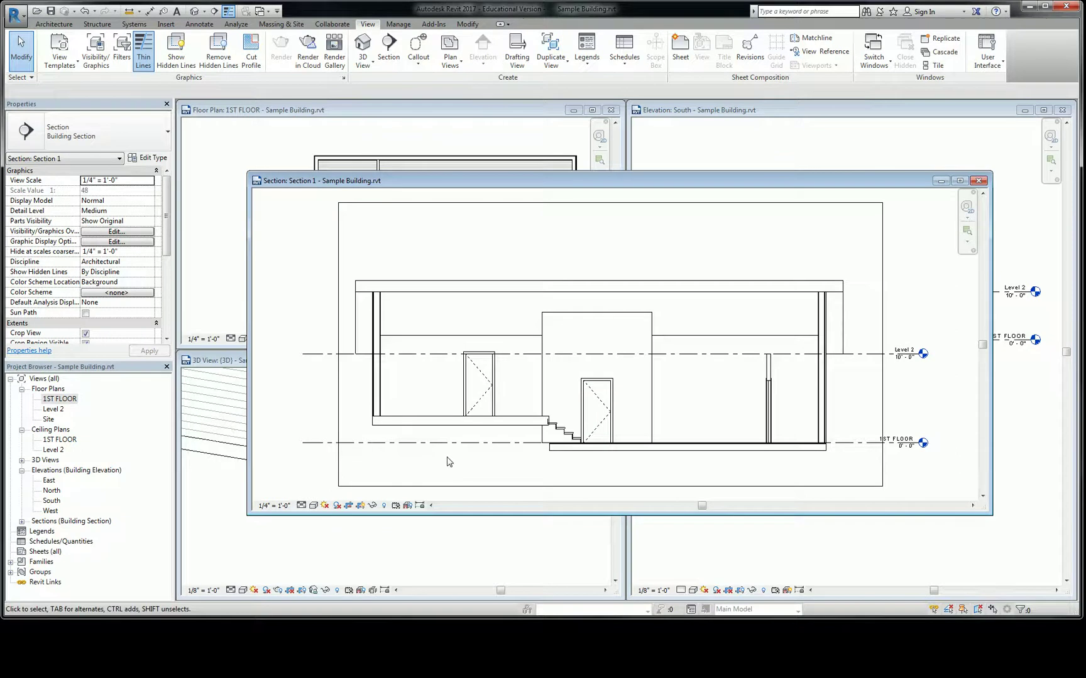
left_click(301, 506)
left_click(311, 494)
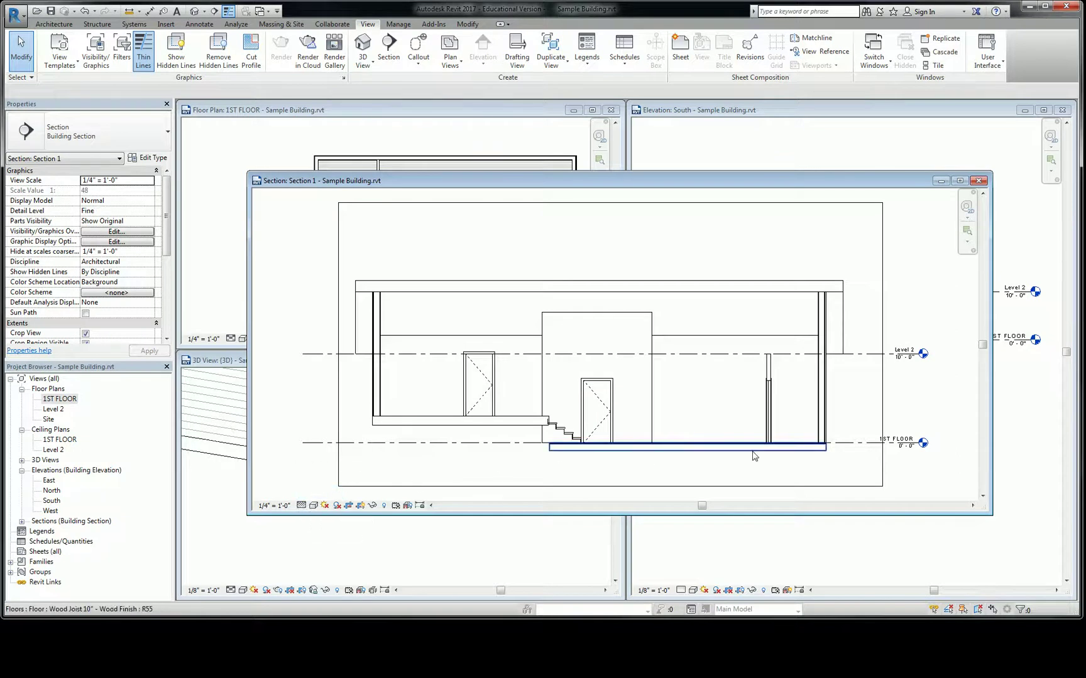
scroll(754, 457, "up", 8)
middle_click_drag(892, 447, 717, 447)
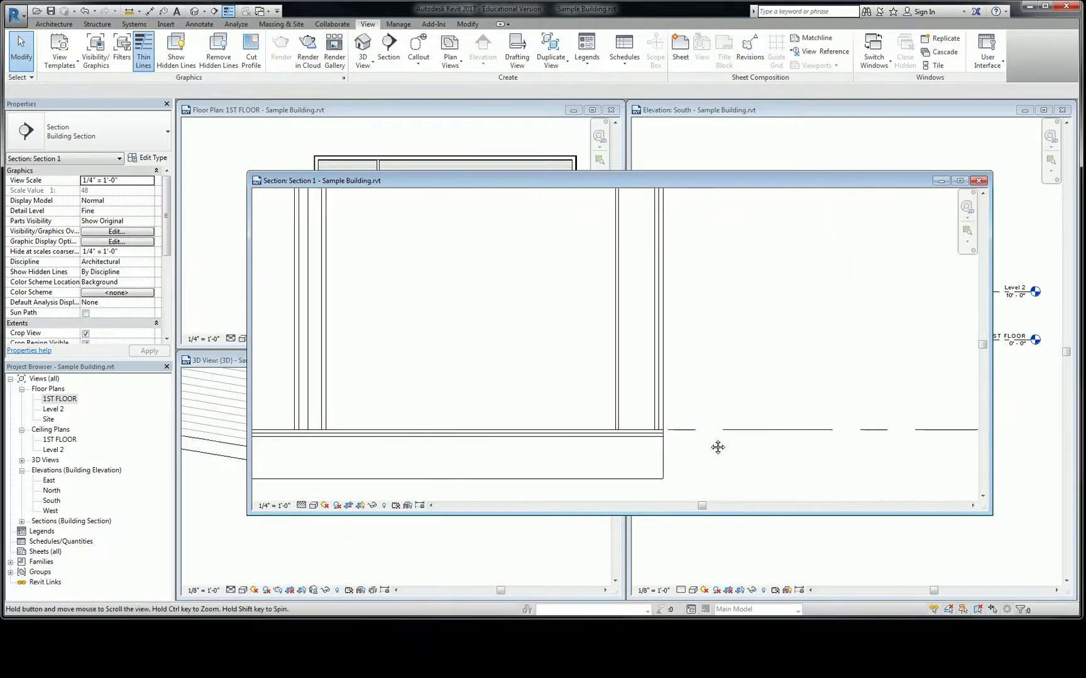
scroll(722, 444, "down", 5)
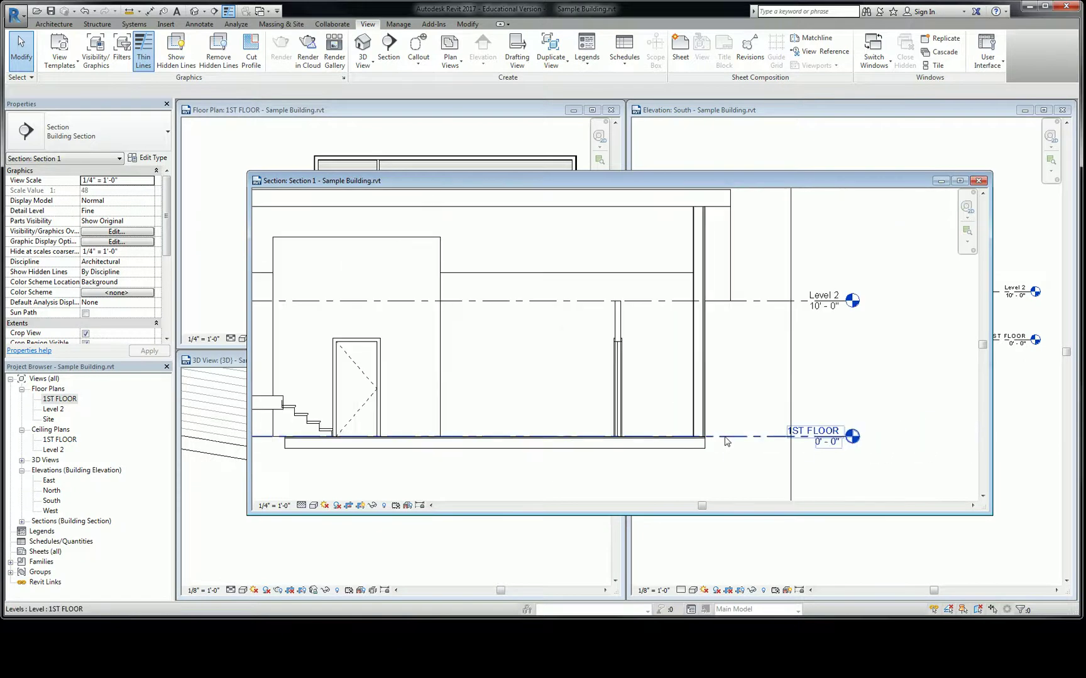
scroll(725, 442, "up", 6)
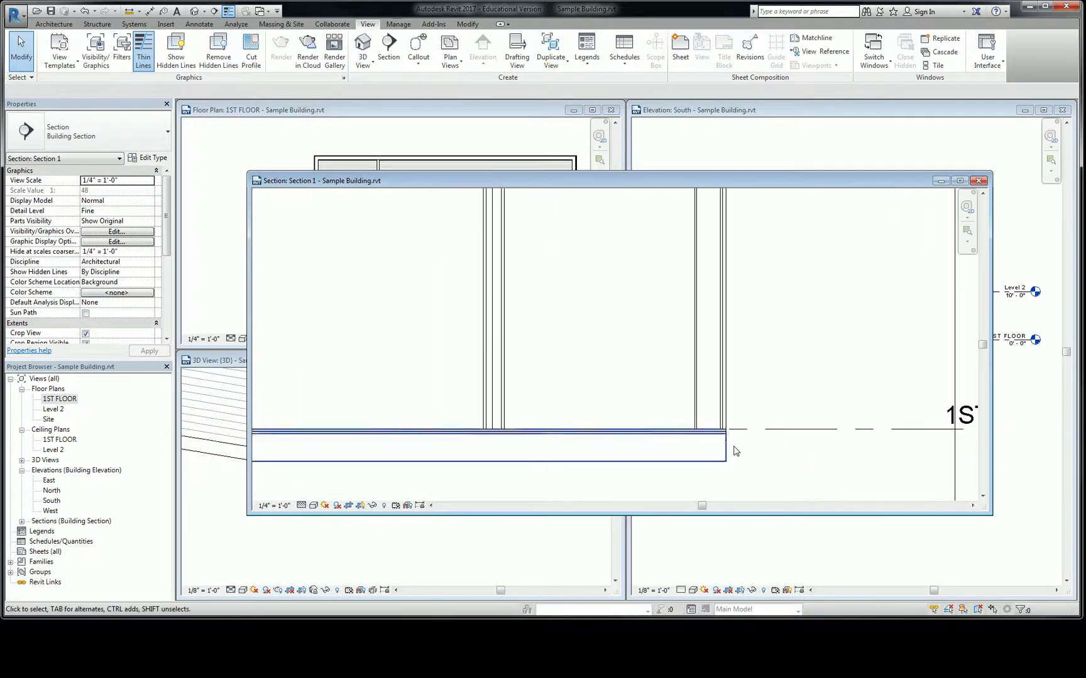
Step: Select the sectioned slab, keep Wood Joist 10" - Wood Finish, and open its type properties
left_click(719, 447)
scroll(744, 443, "down", 3)
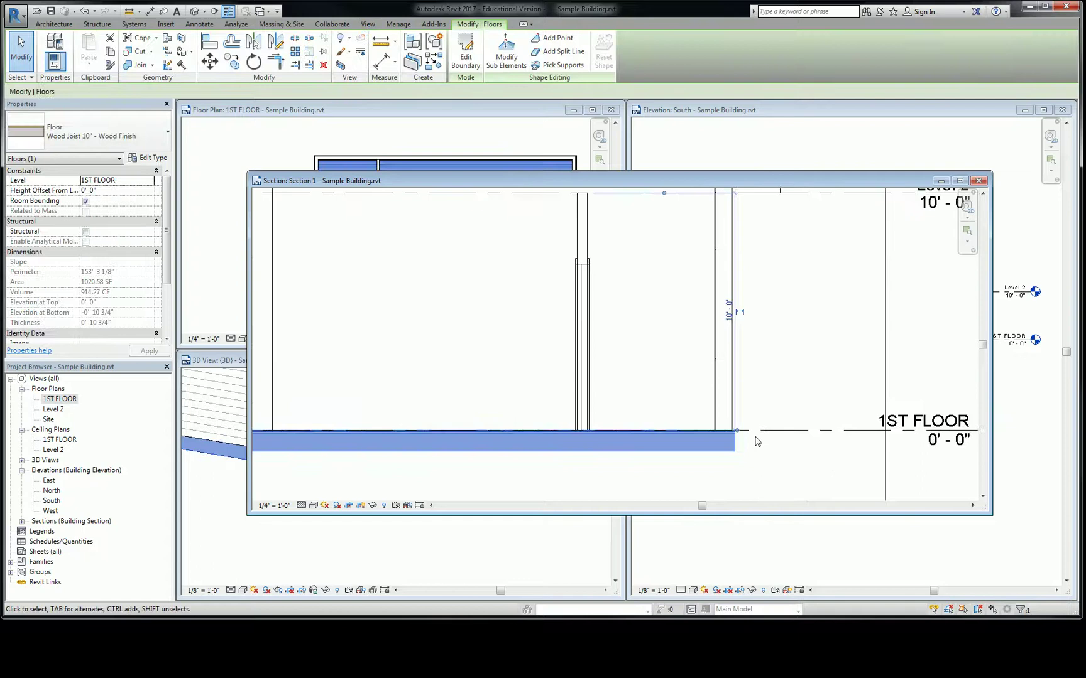
scroll(754, 440, "up", 4)
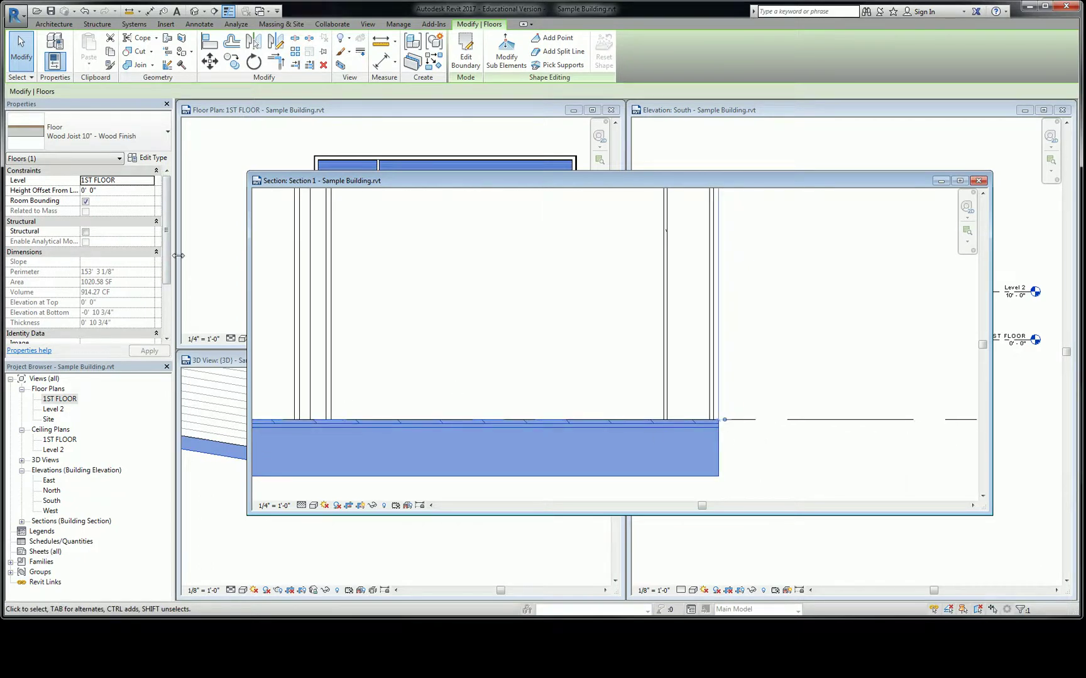
left_click(88, 132)
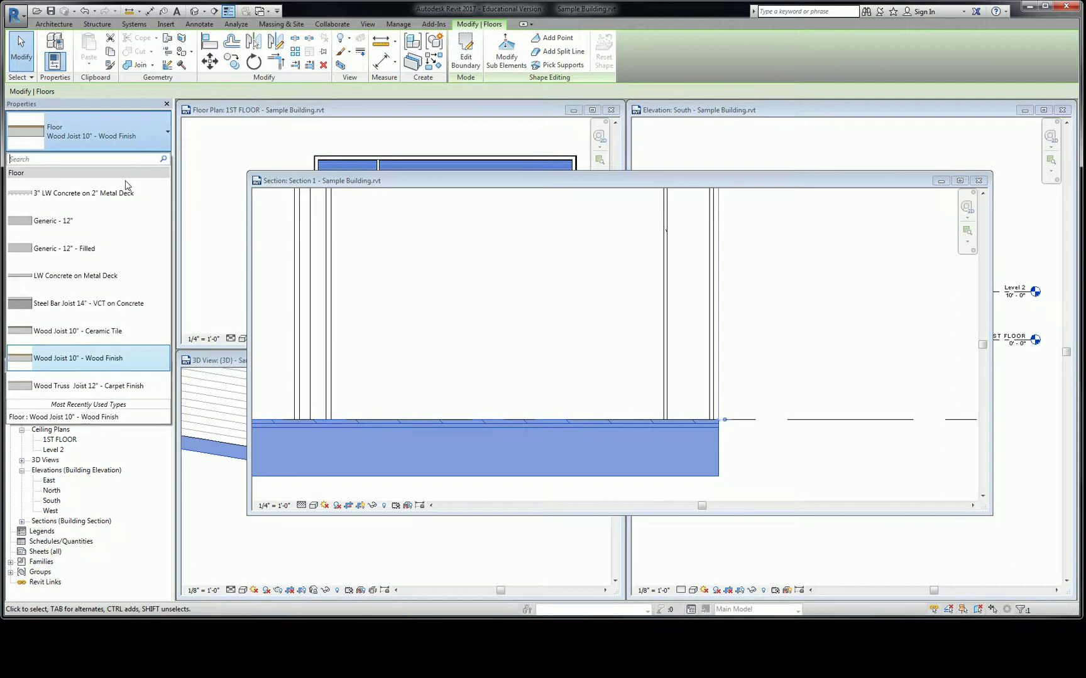
left_click(99, 358)
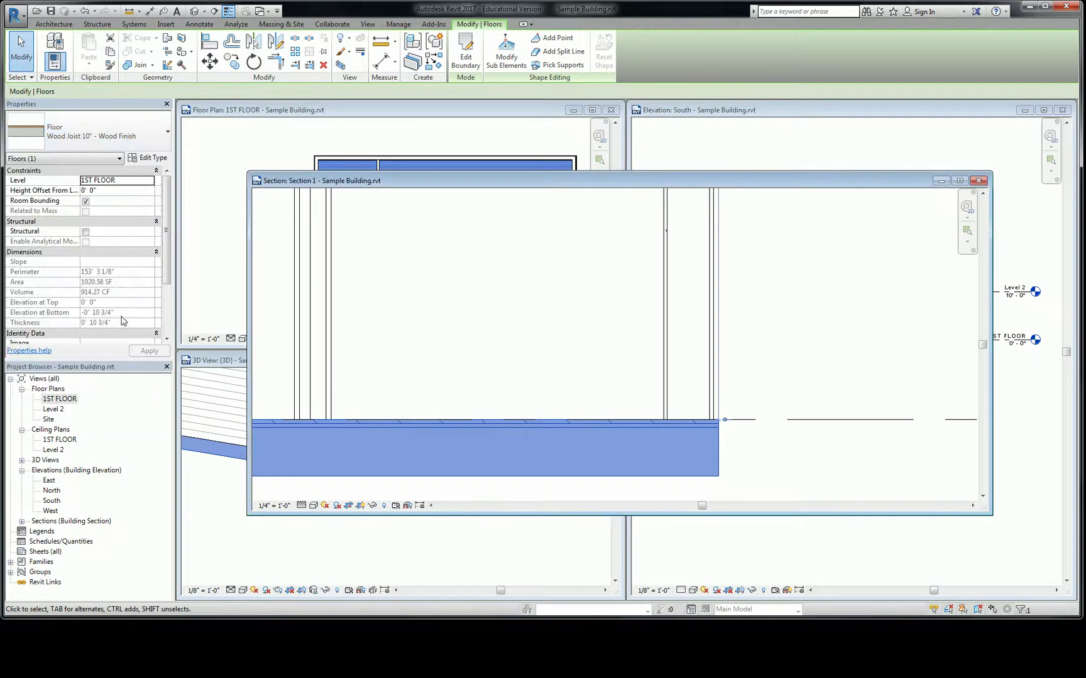
left_click(155, 160)
Step: Delete the Finish 1 Oak Flooring layer from the floor assembly and accept both dialogs
left_click(538, 276)
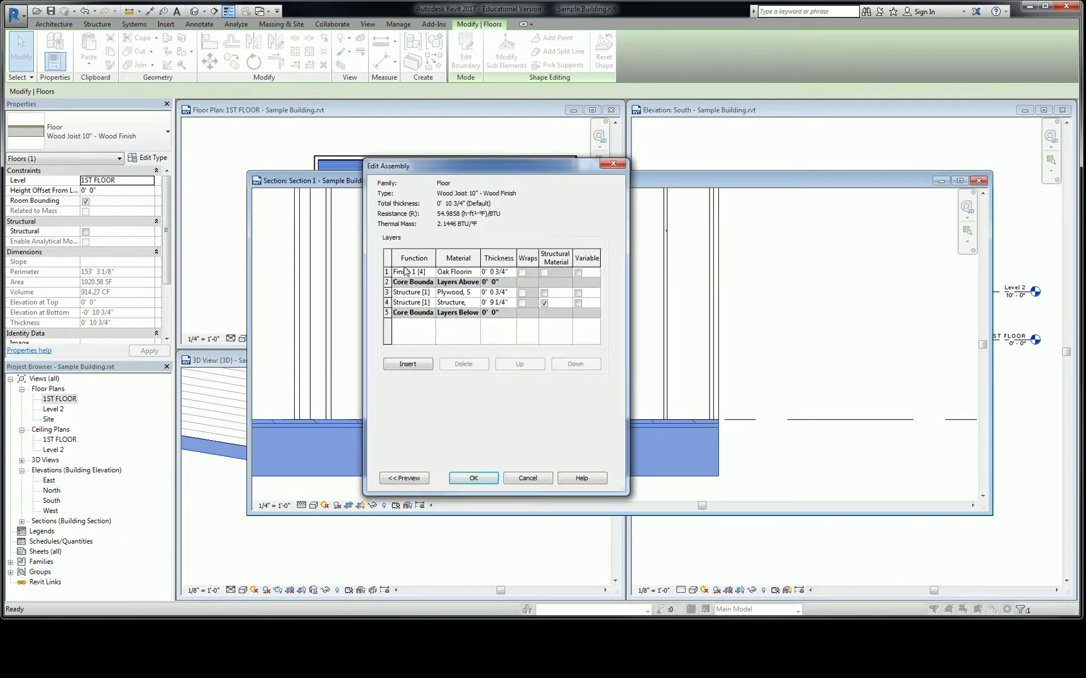
left_click(387, 272)
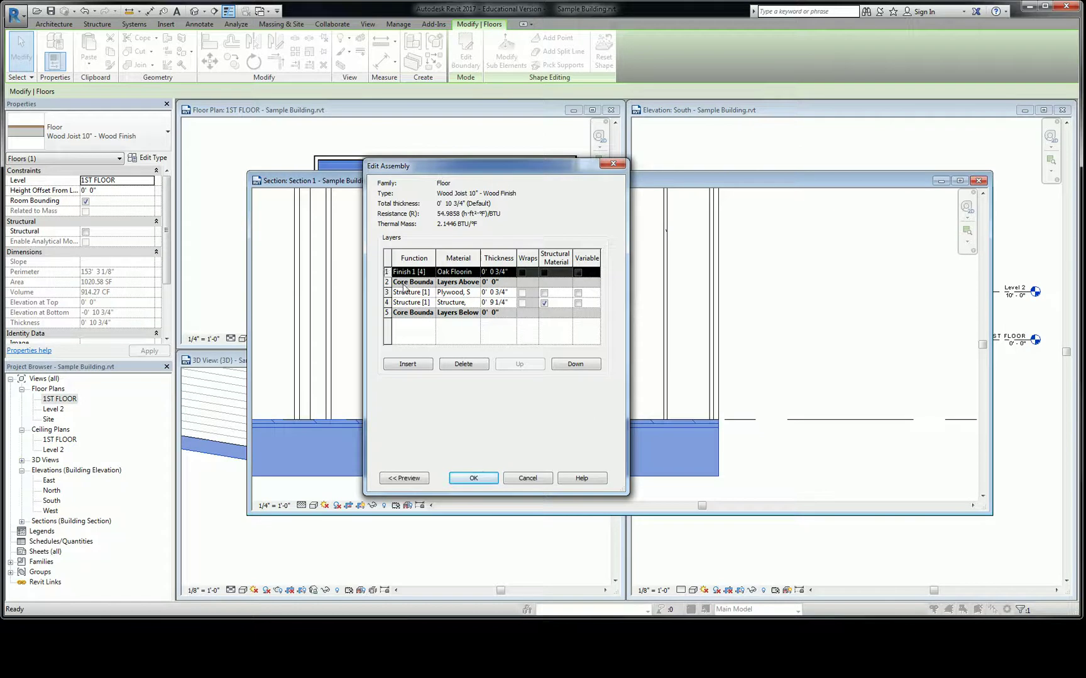
left_click(463, 364)
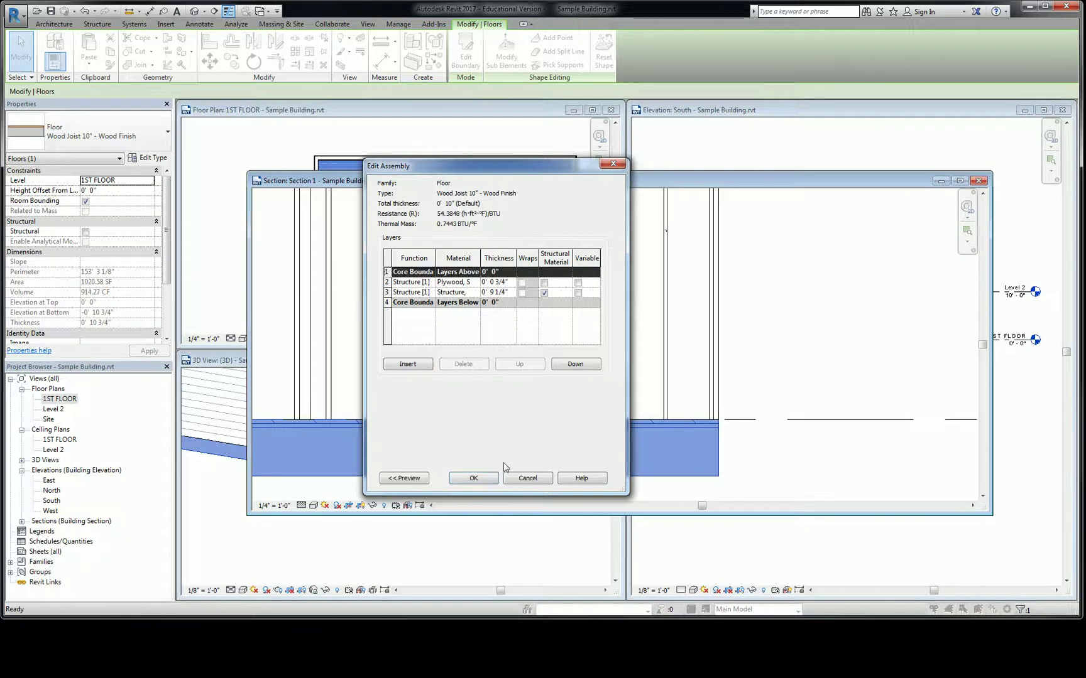
left_click(482, 479)
left_click(477, 479)
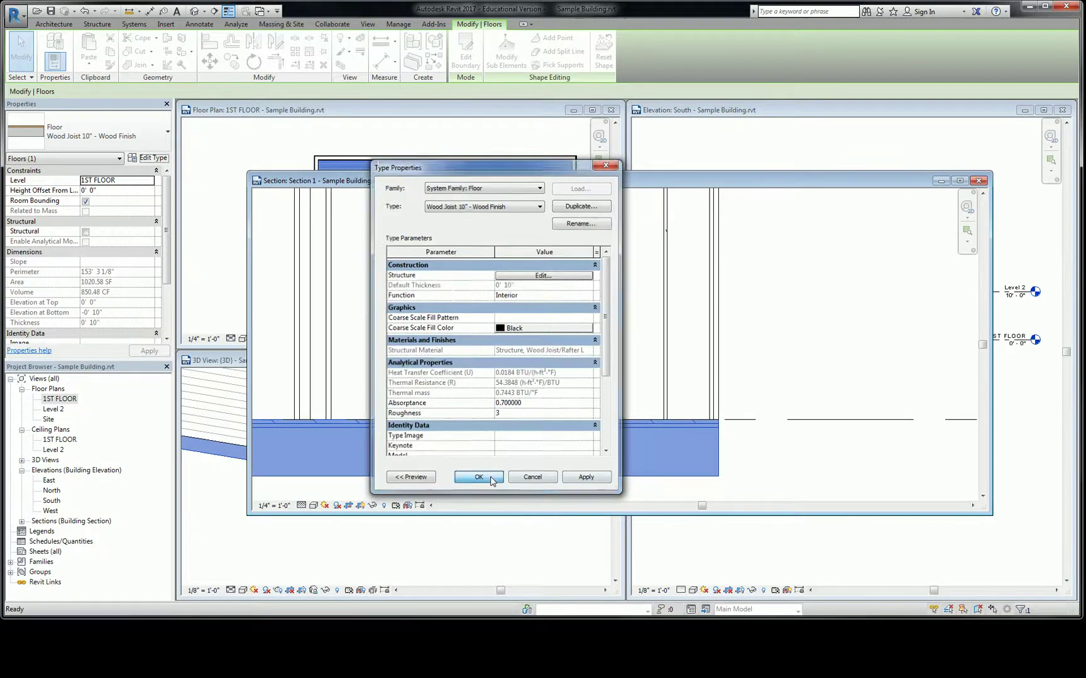
left_click(785, 433)
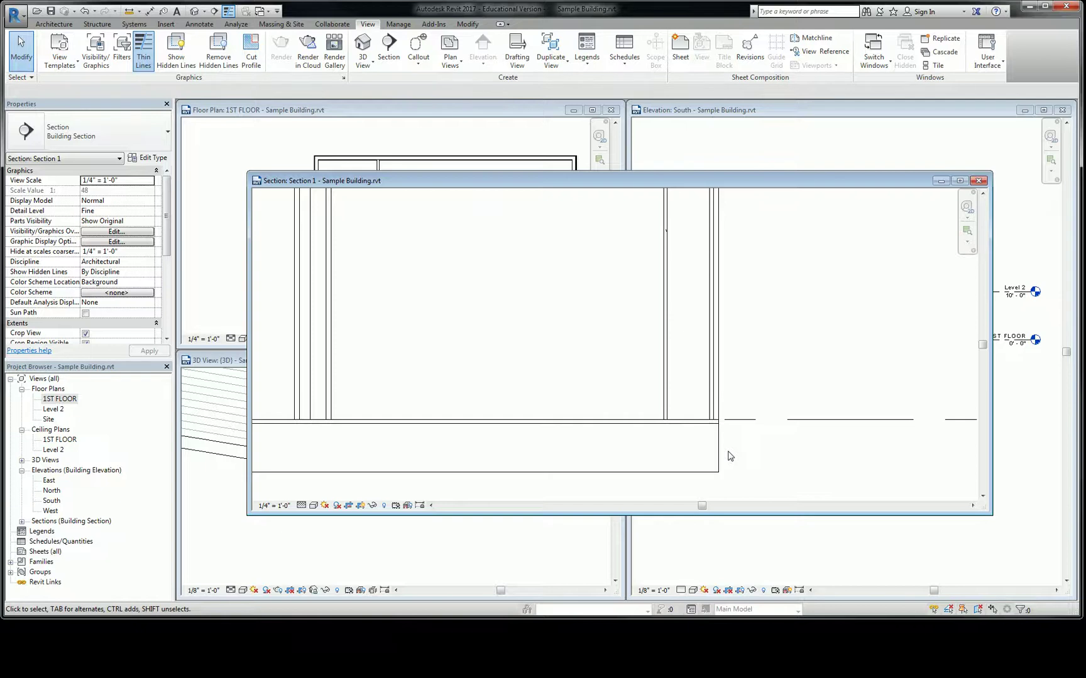
Step: Change the slab in Section 1 to 3" LW Concrete on 2" Metal Deck
scroll(594, 390, "down", 4)
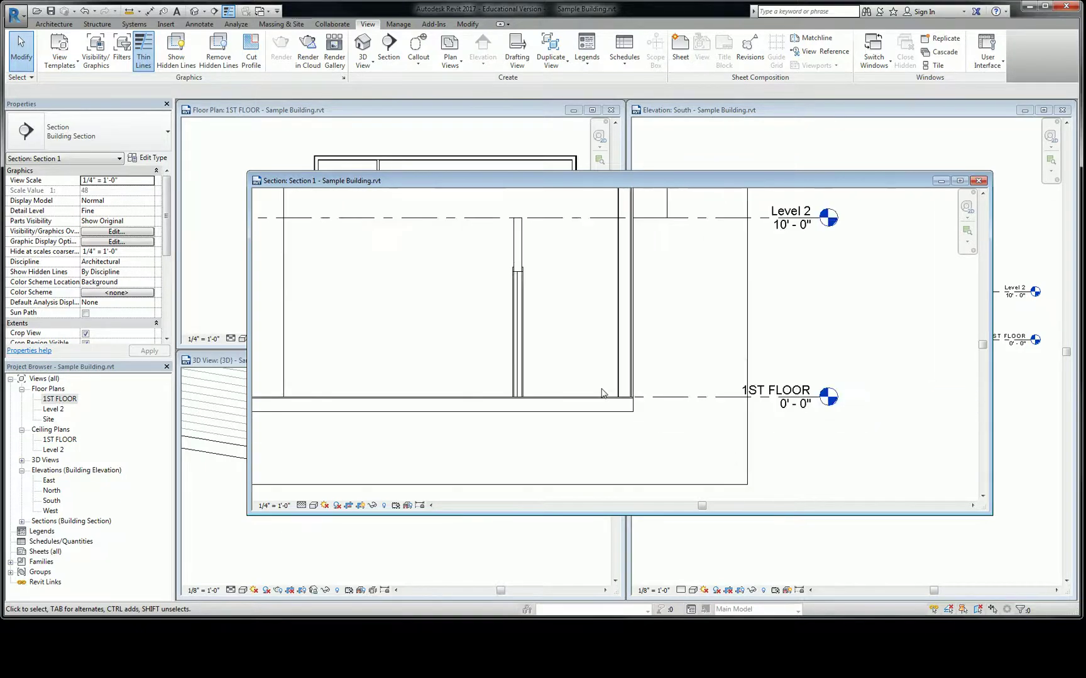
scroll(563, 394, "up", 3)
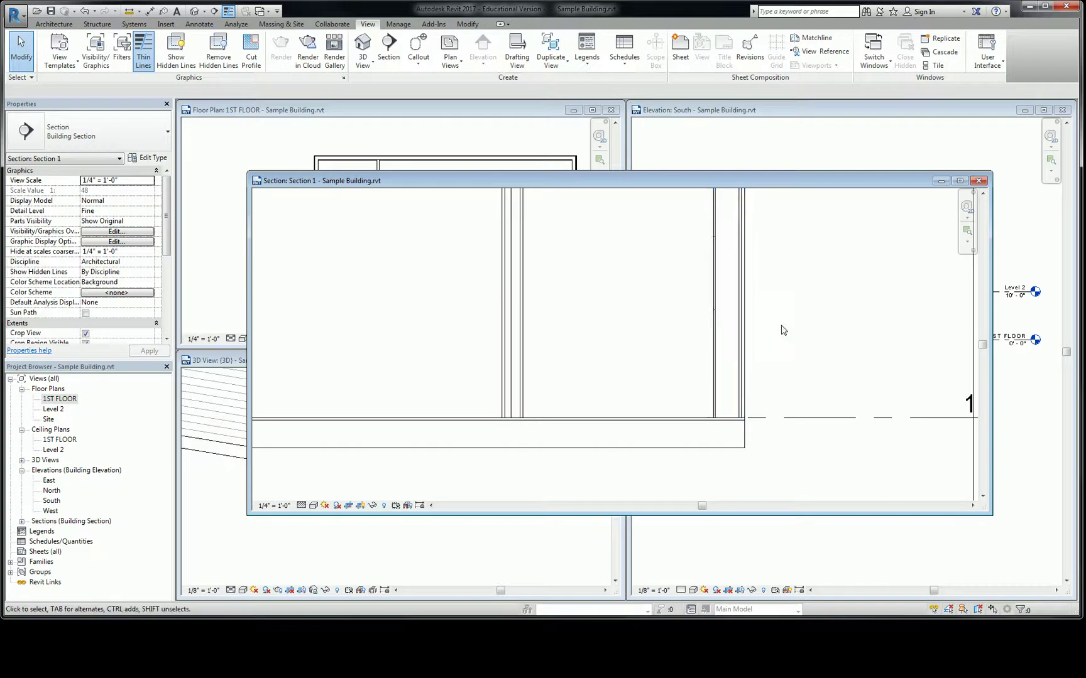
left_click(730, 450)
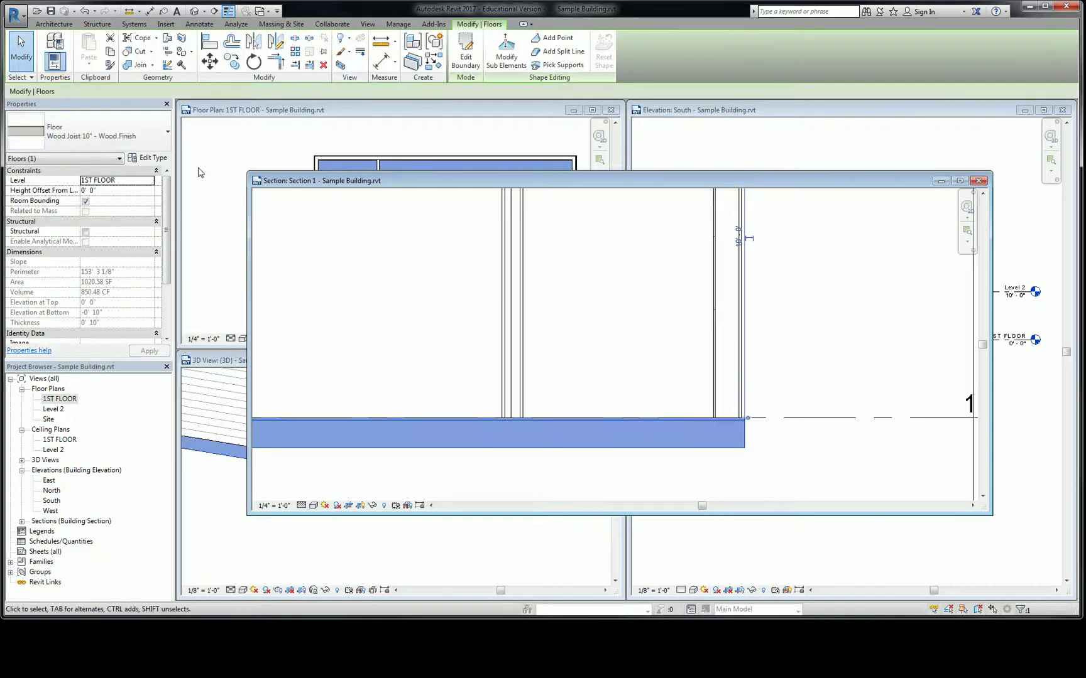
left_click(125, 130)
left_click(88, 193)
left_click(754, 461)
scroll(737, 445, "up", 2)
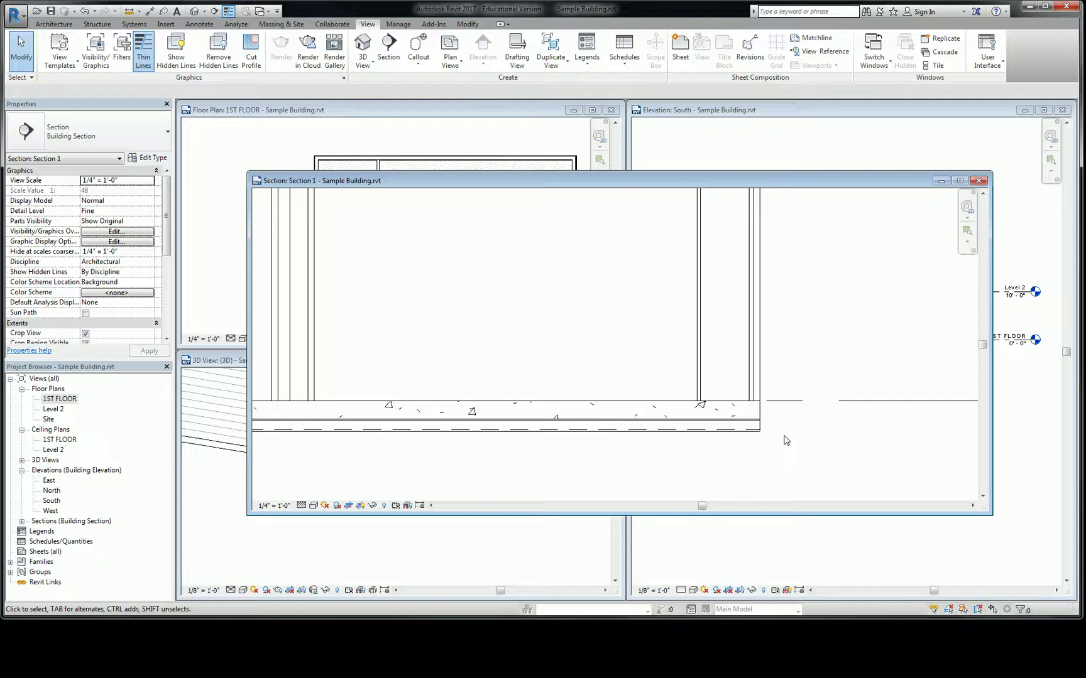
Step: Delete the Section 1 line from the 1ST FLOOR plan and confirm removing its view
left_click(556, 134)
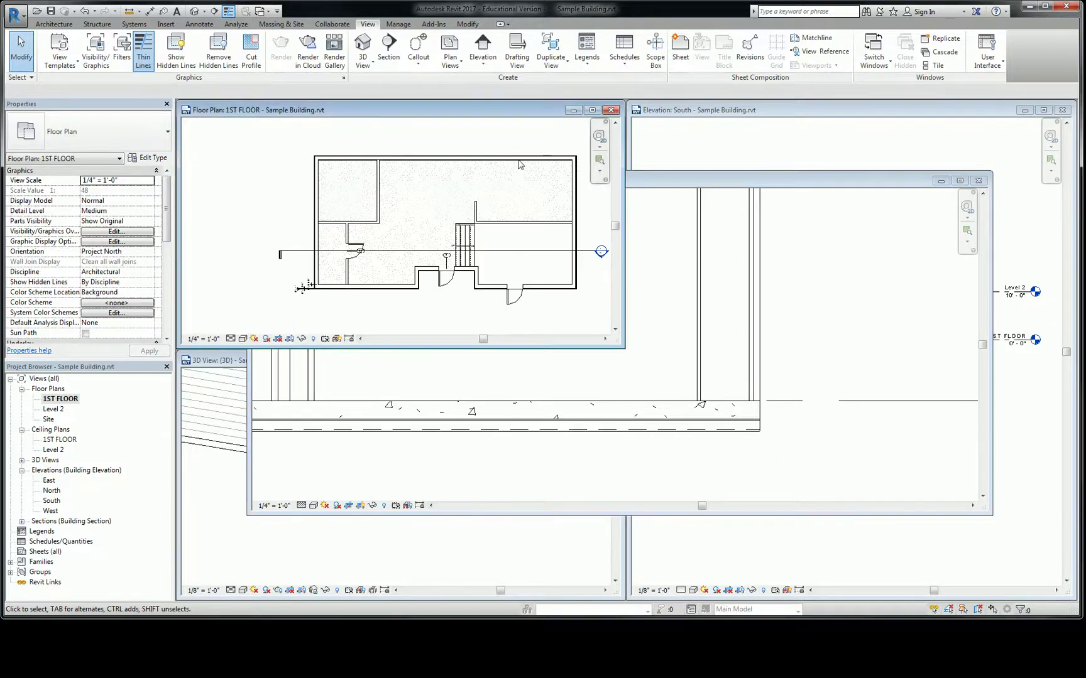
left_click(531, 252)
key("Delete")
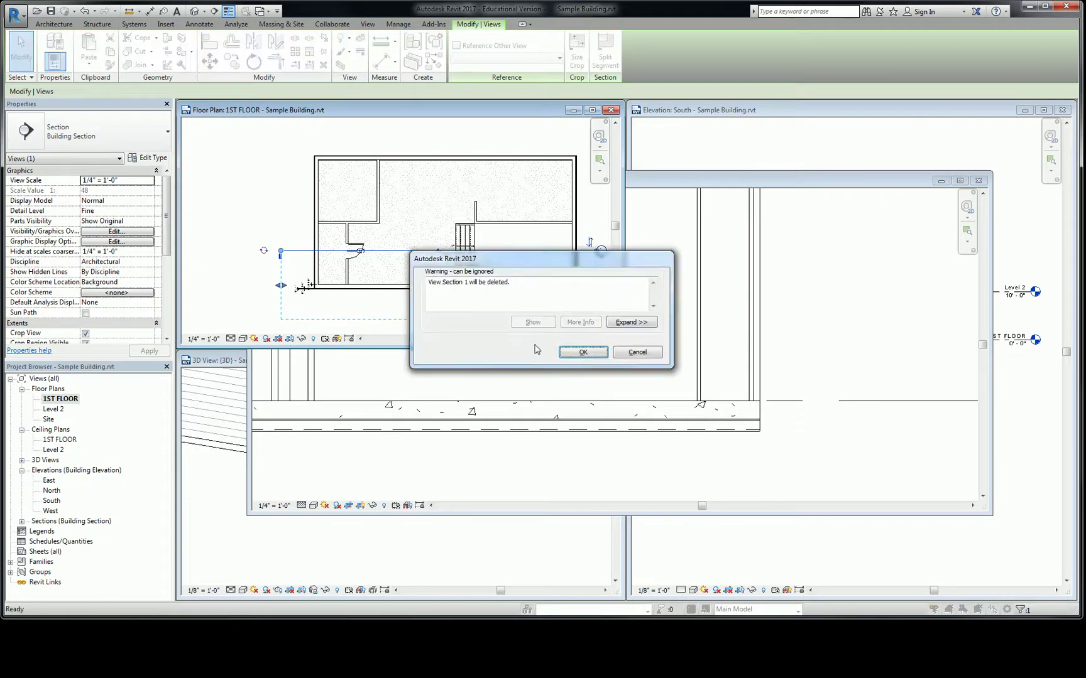
left_click(583, 352)
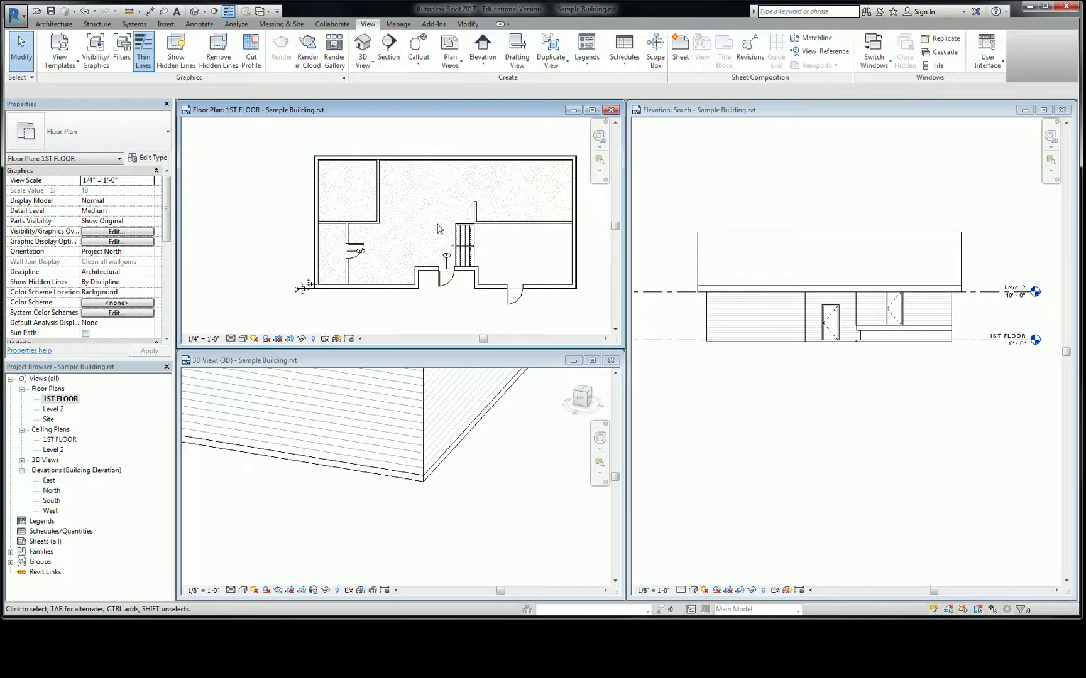
Step: Change the main first-floor slab to Wood Joist 10" - Wood Finish from the south elevation
scroll(380, 254, "up", 3)
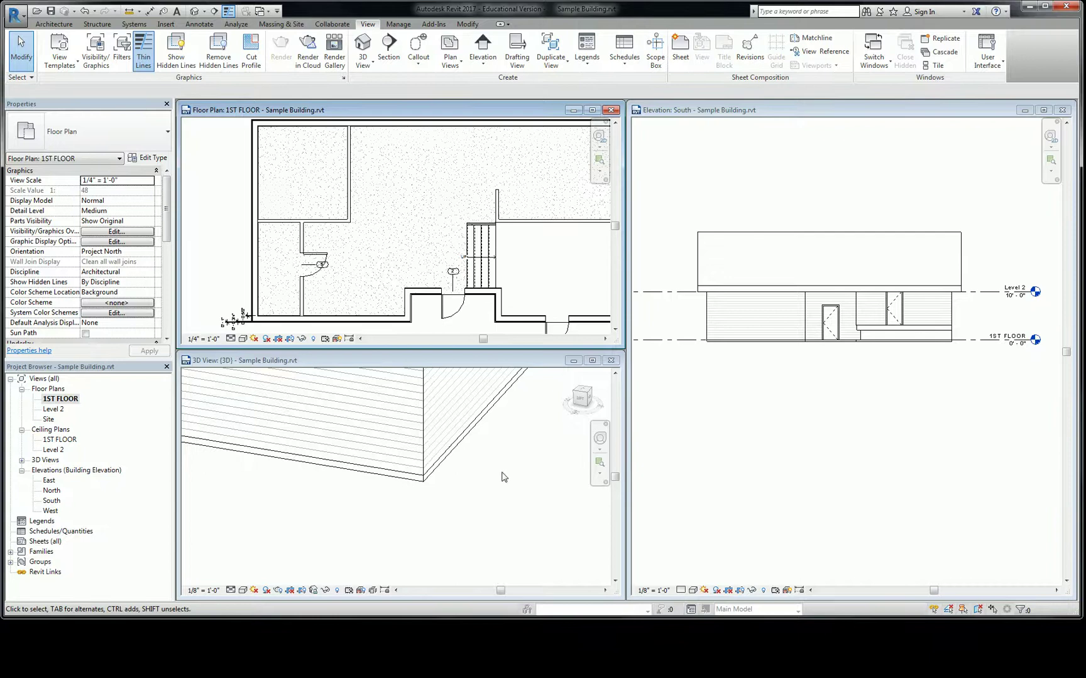
left_click(831, 343)
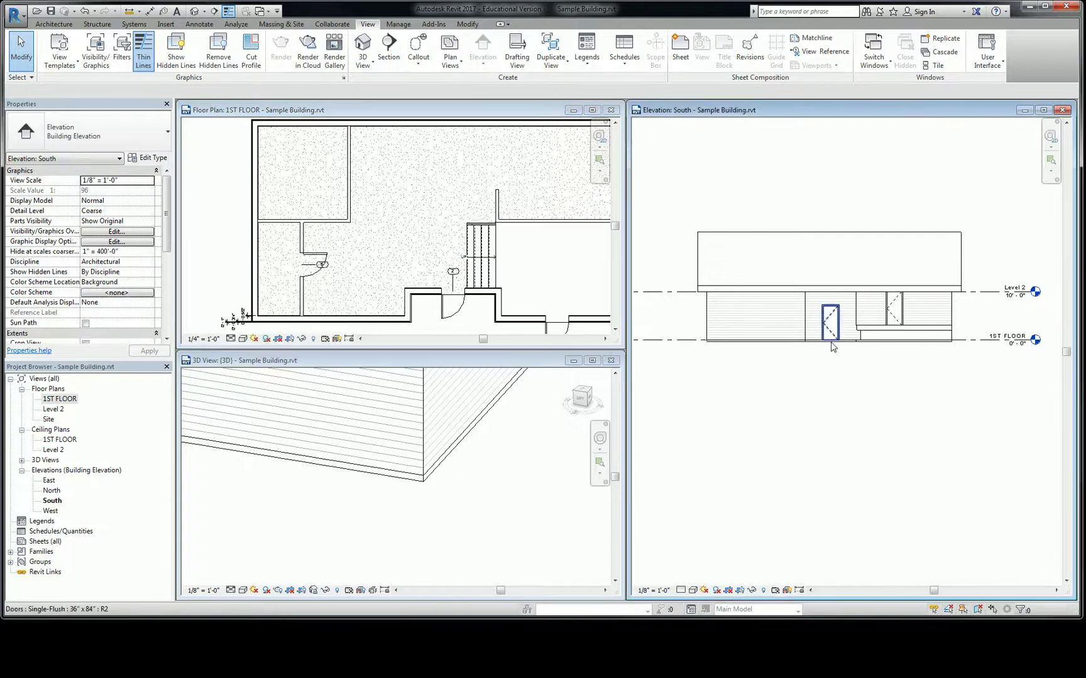
left_click(831, 341)
left_click(88, 132)
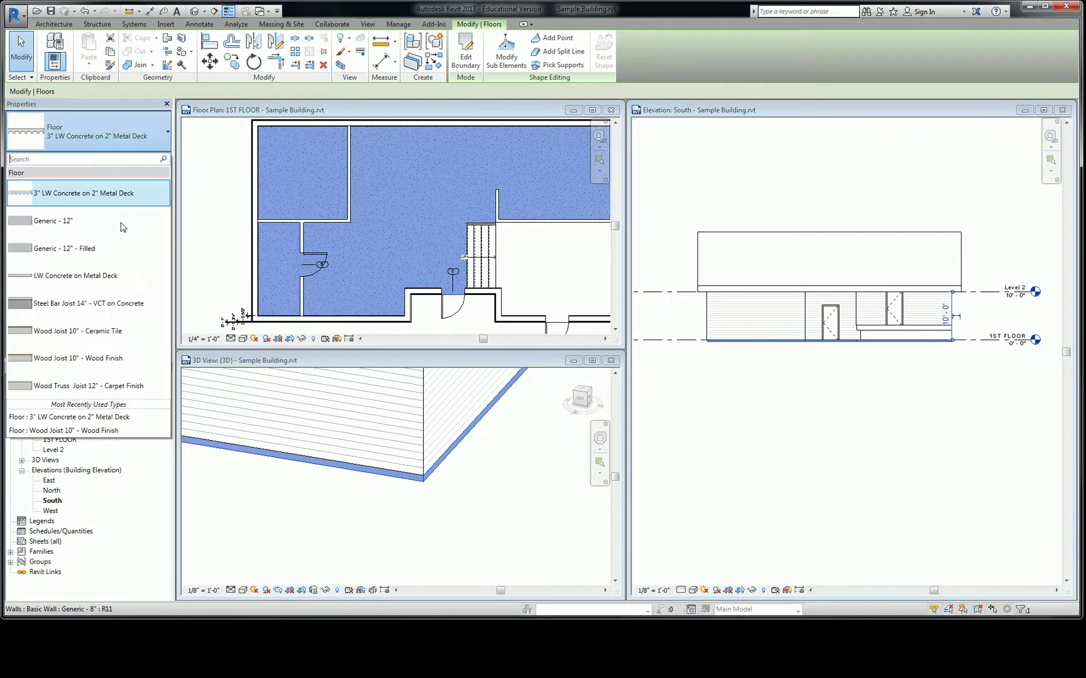
left_click(86, 358)
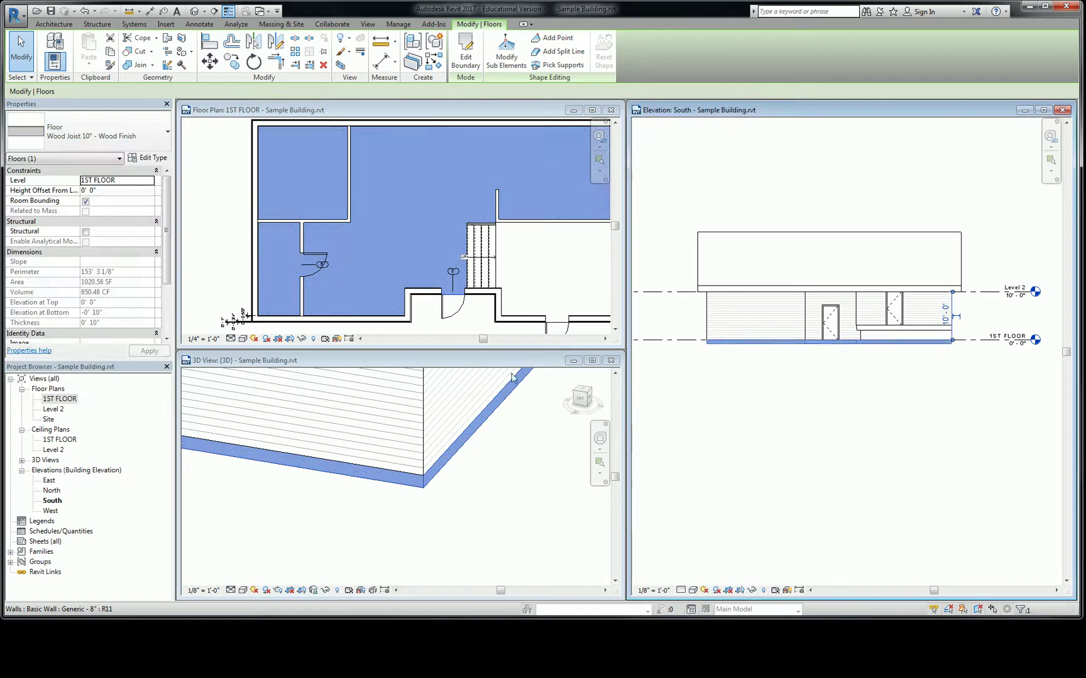
left_click(387, 215)
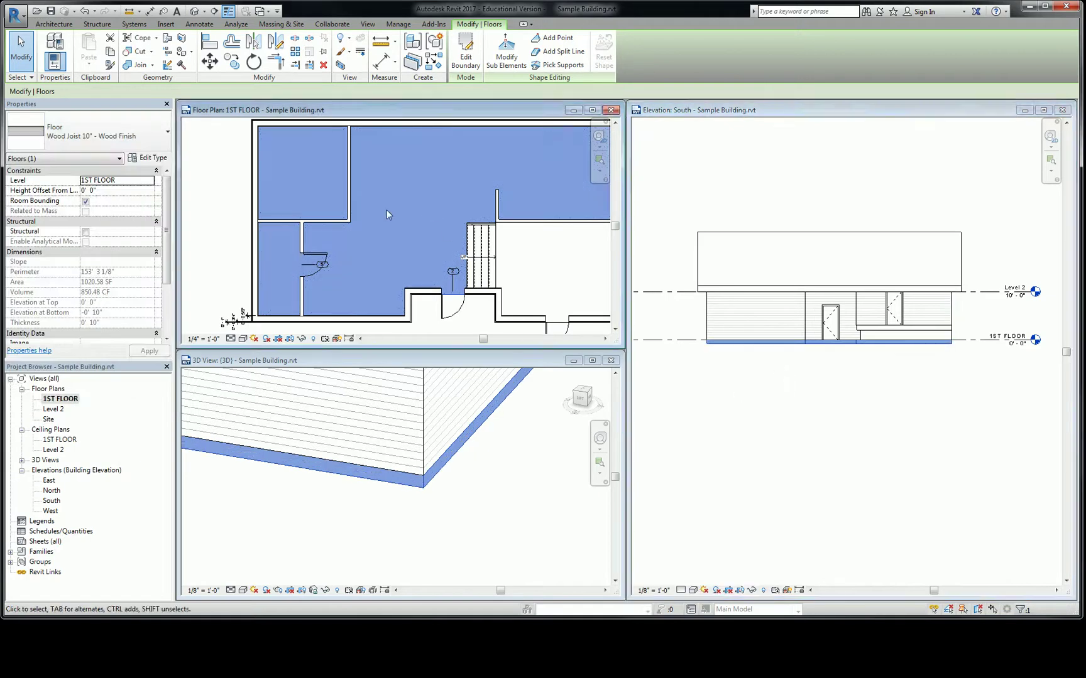
scroll(387, 215, "down", 2)
key("Escape")
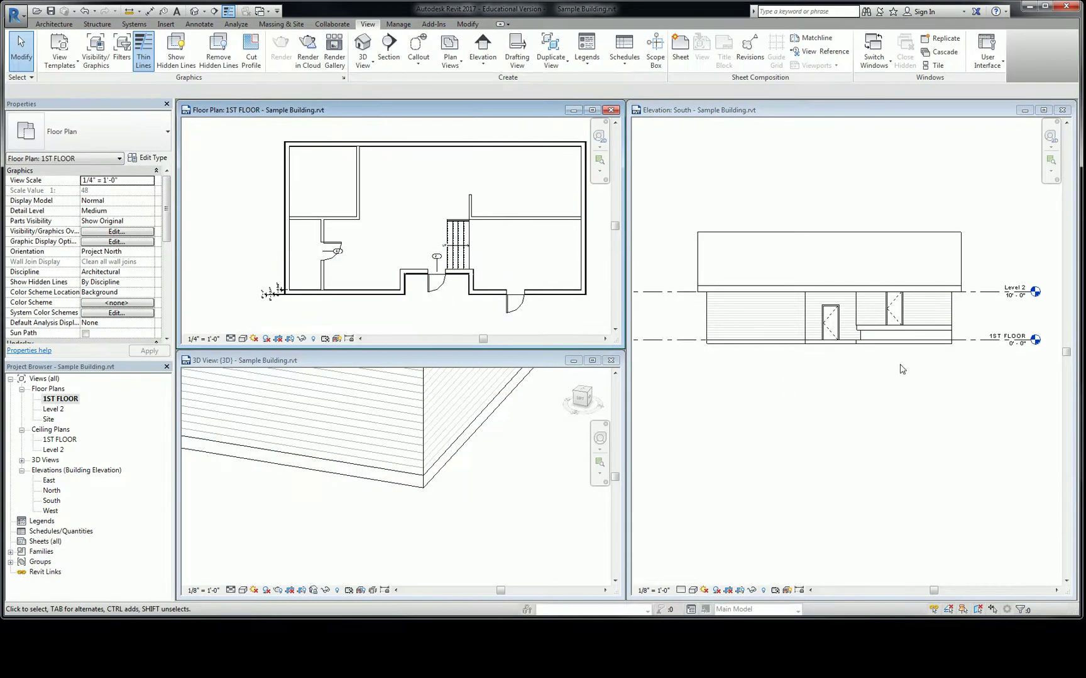
Step: Change the raised 251.50 SF floor on the right to Wood Joist 10" - Wood Finish
left_click(902, 369)
left_click(905, 328)
left_click(88, 131)
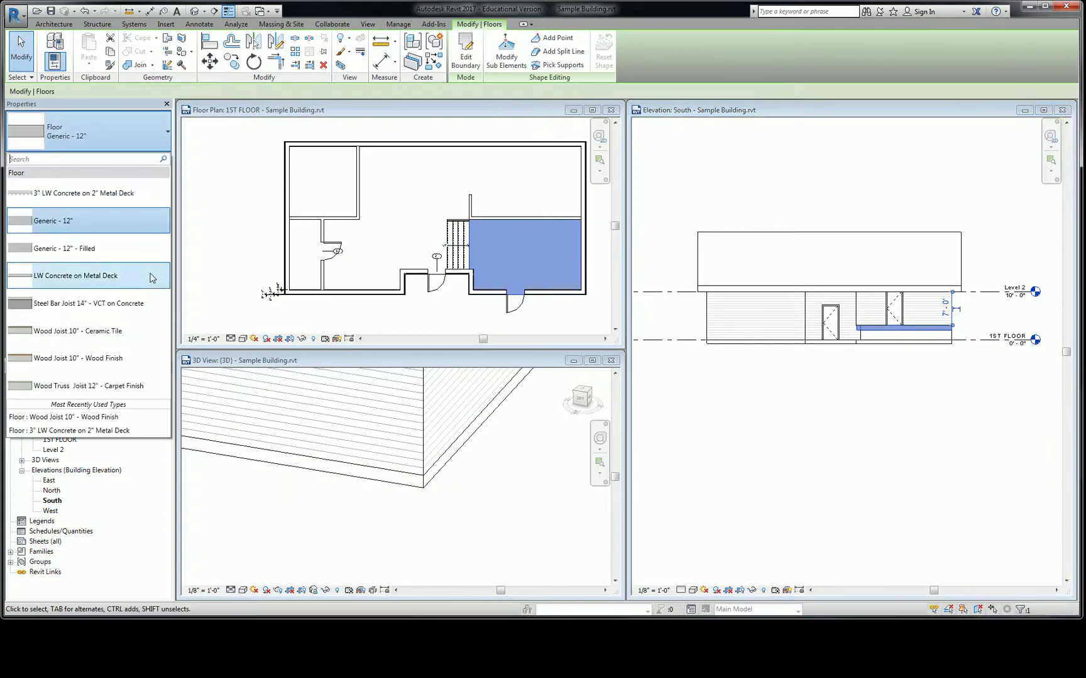
left_click(108, 358)
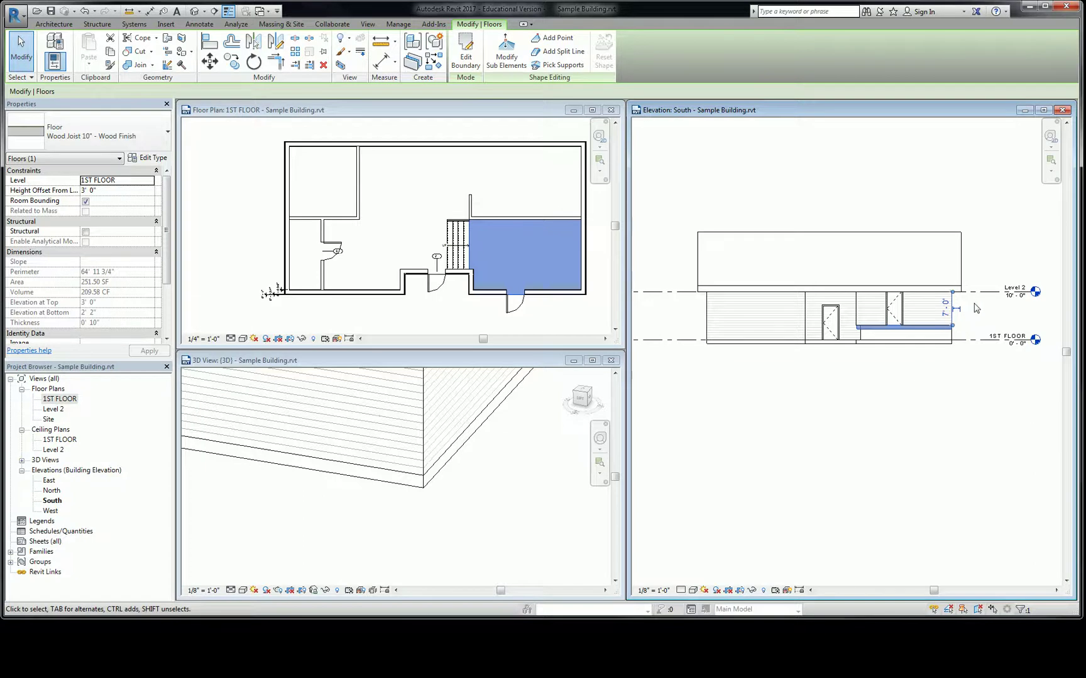
left_click(838, 437)
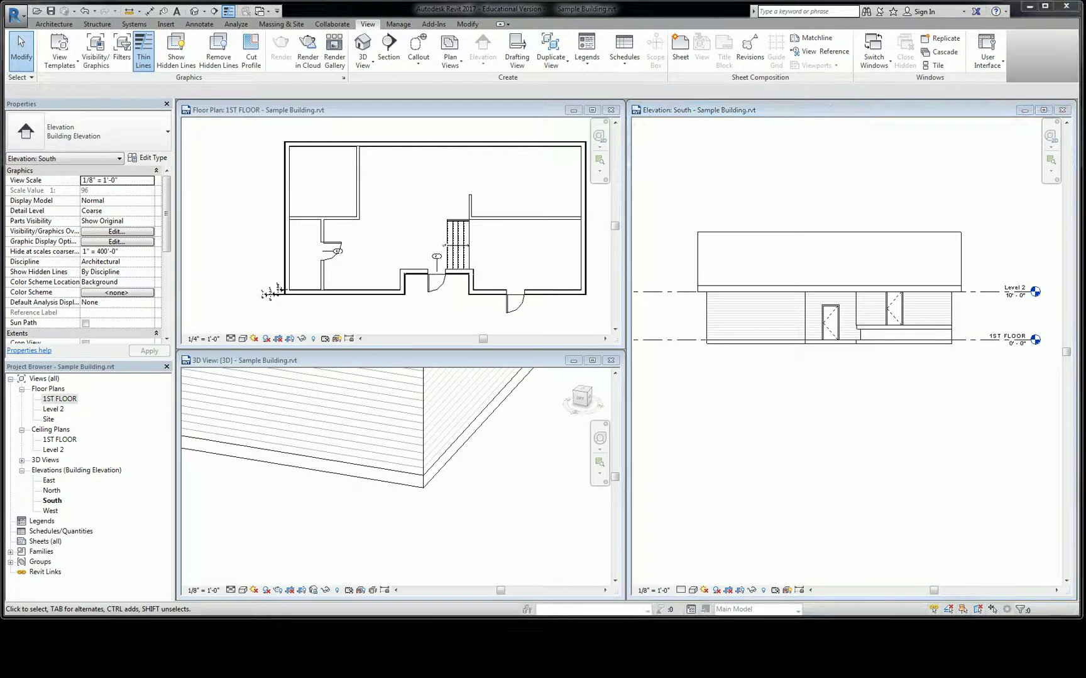
left_click(466, 319)
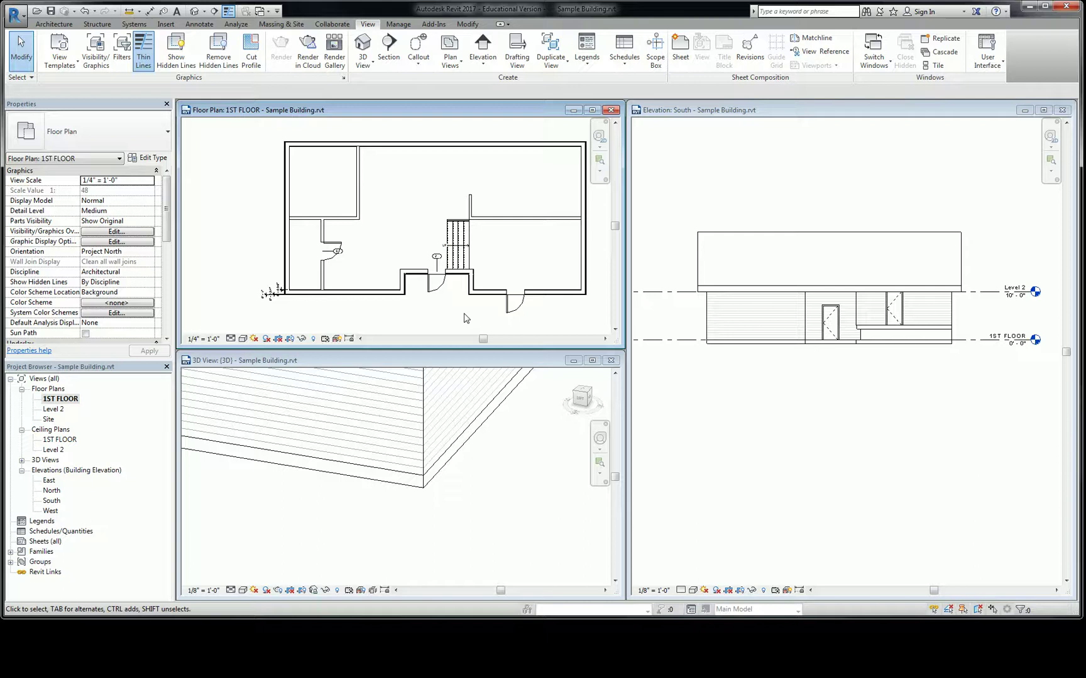
left_click(54, 24)
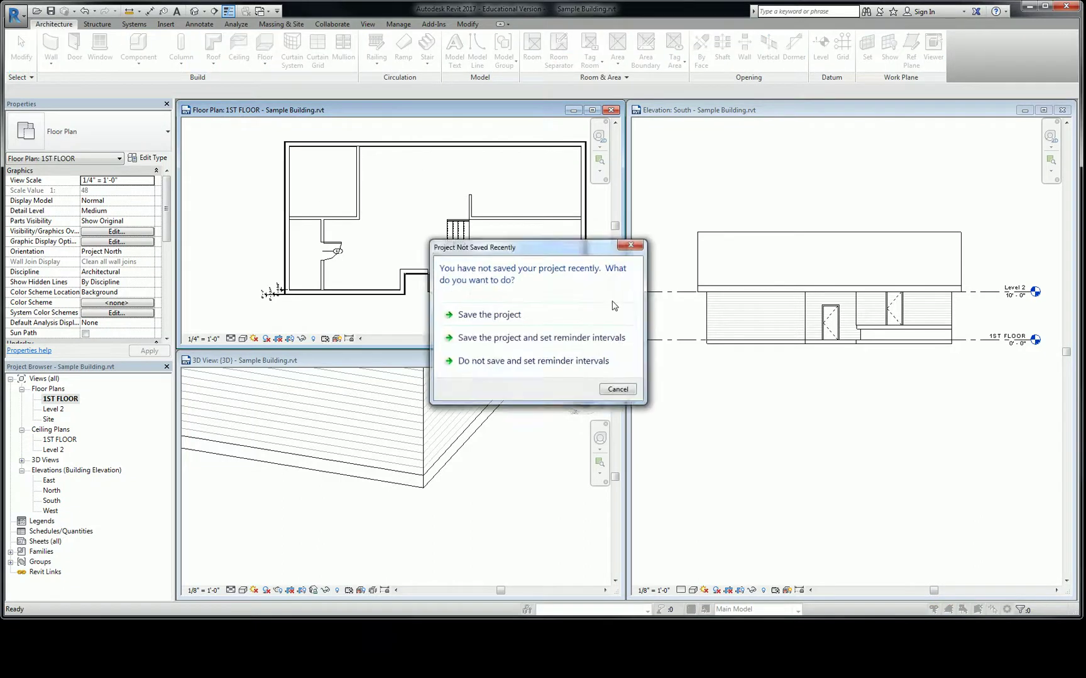
left_click(614, 307)
left_click(87, 132)
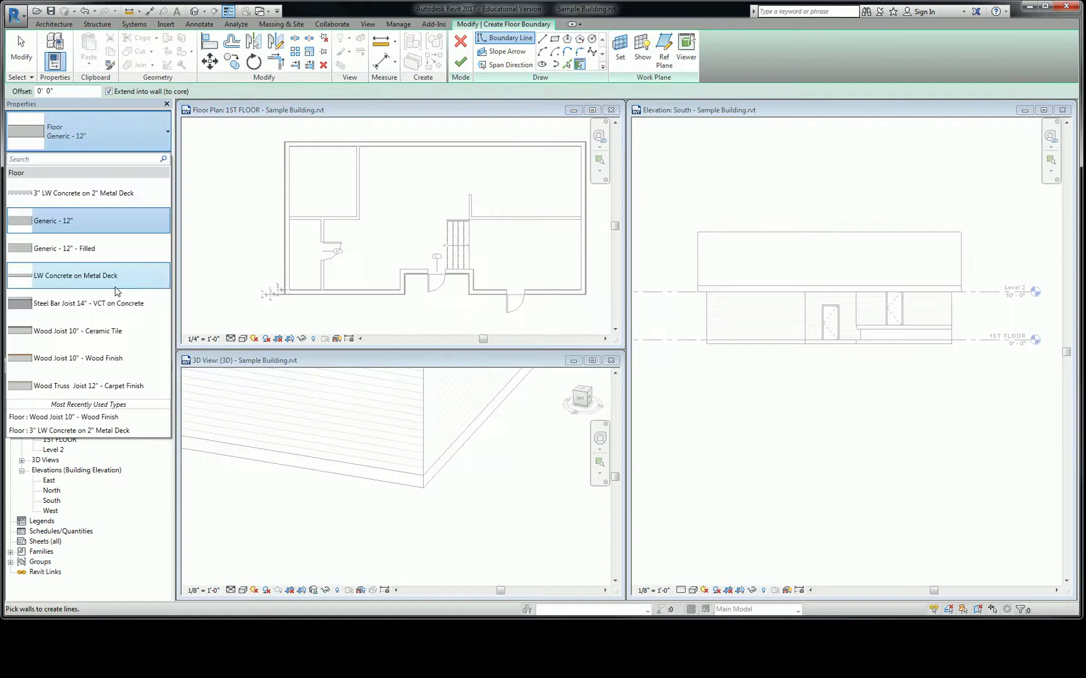
key("Escape")
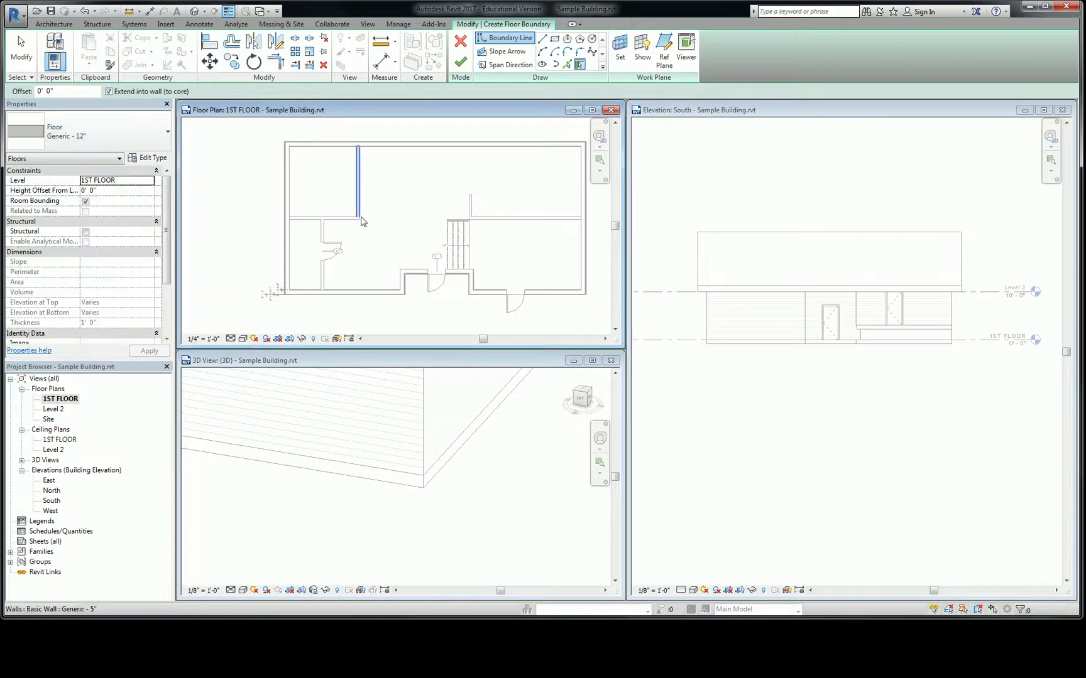
key("Escape")
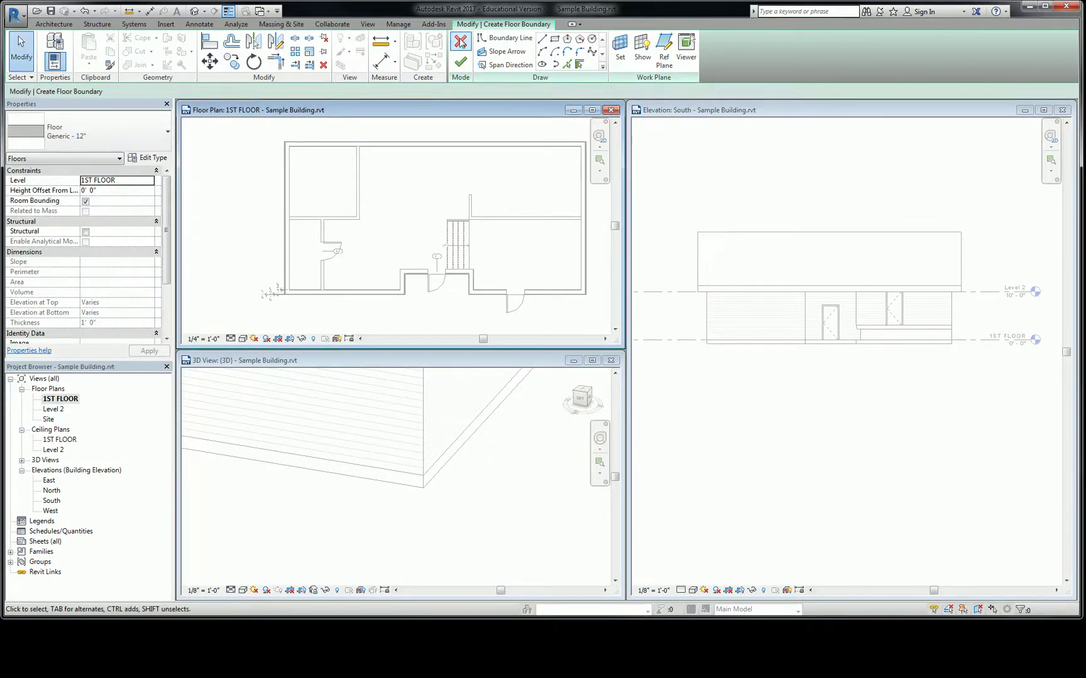
left_click(461, 42)
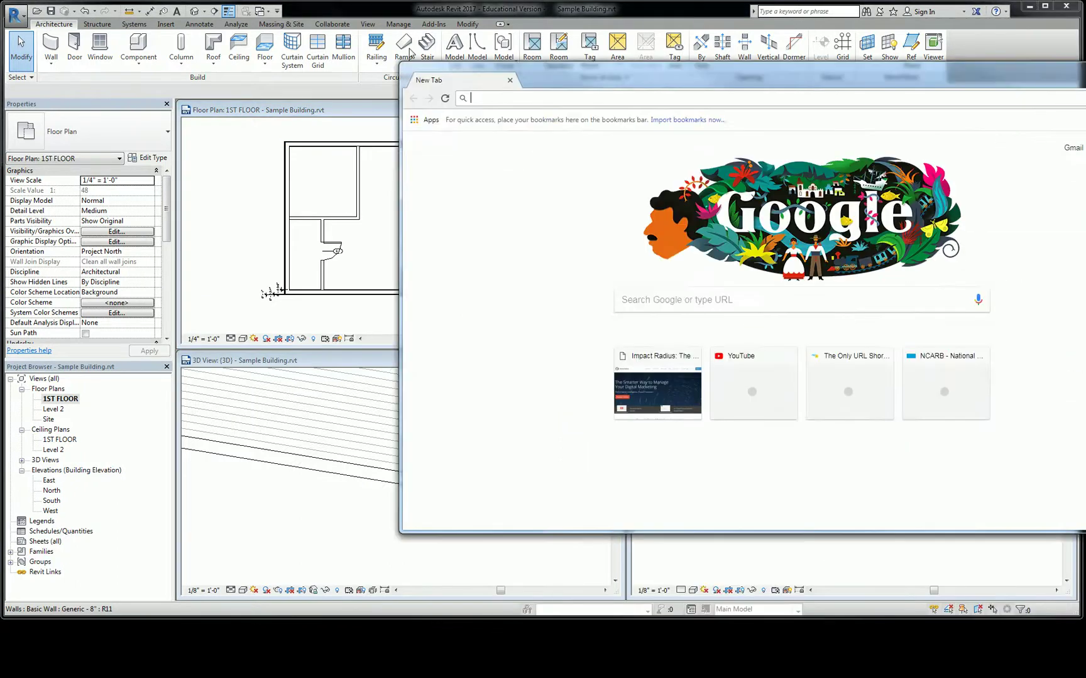
Step: Search Google Images for 'architectural finish plan', preview one floor plan, then minimize Chrome
type("architec")
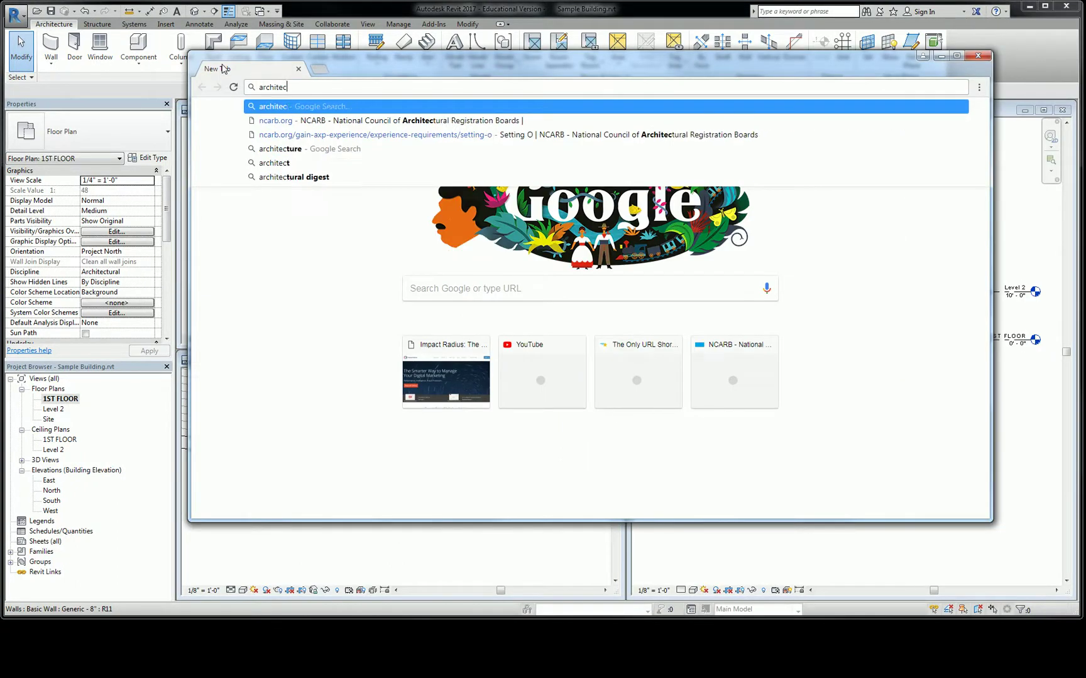
type("tural finish plan")
key("Return")
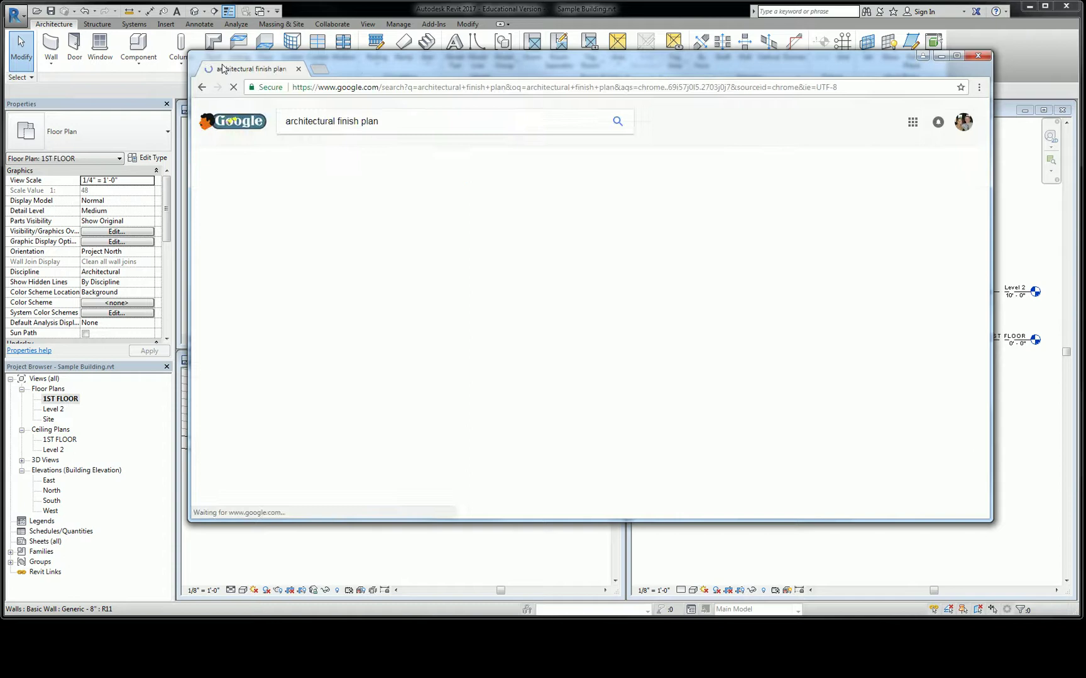
left_click(325, 154)
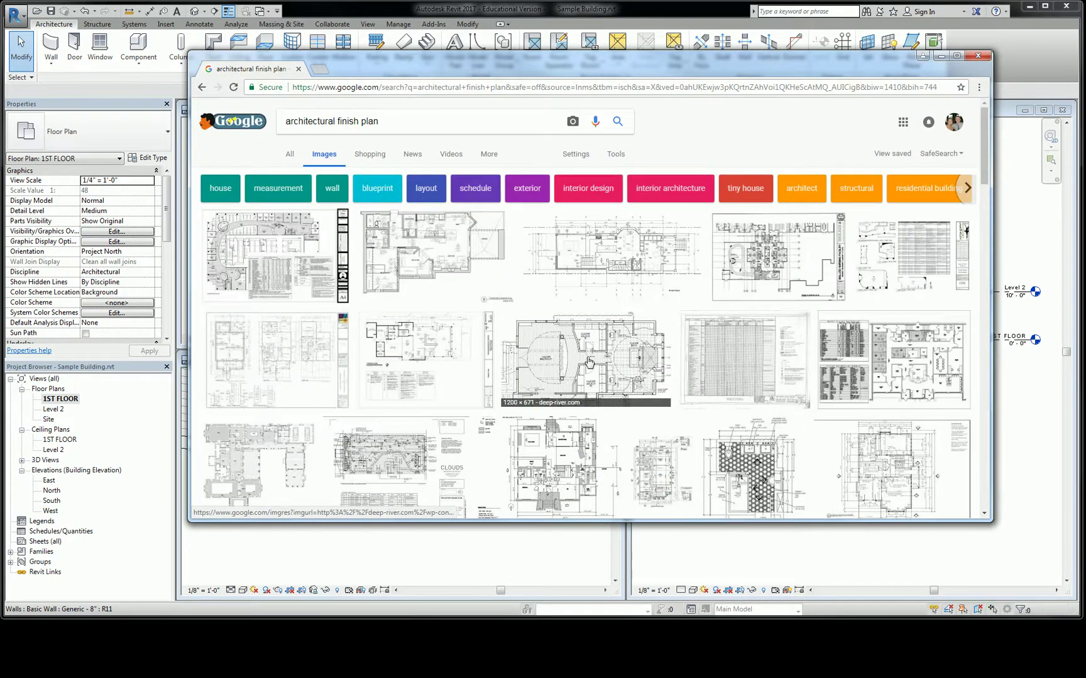
left_click(591, 363)
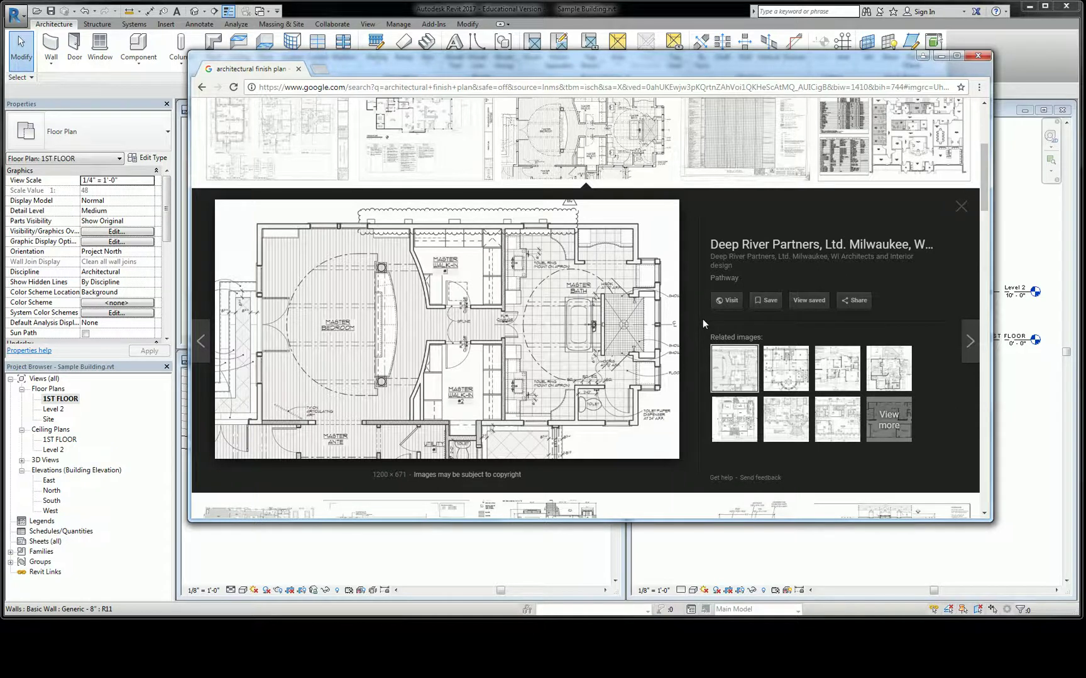
left_click(583, 49)
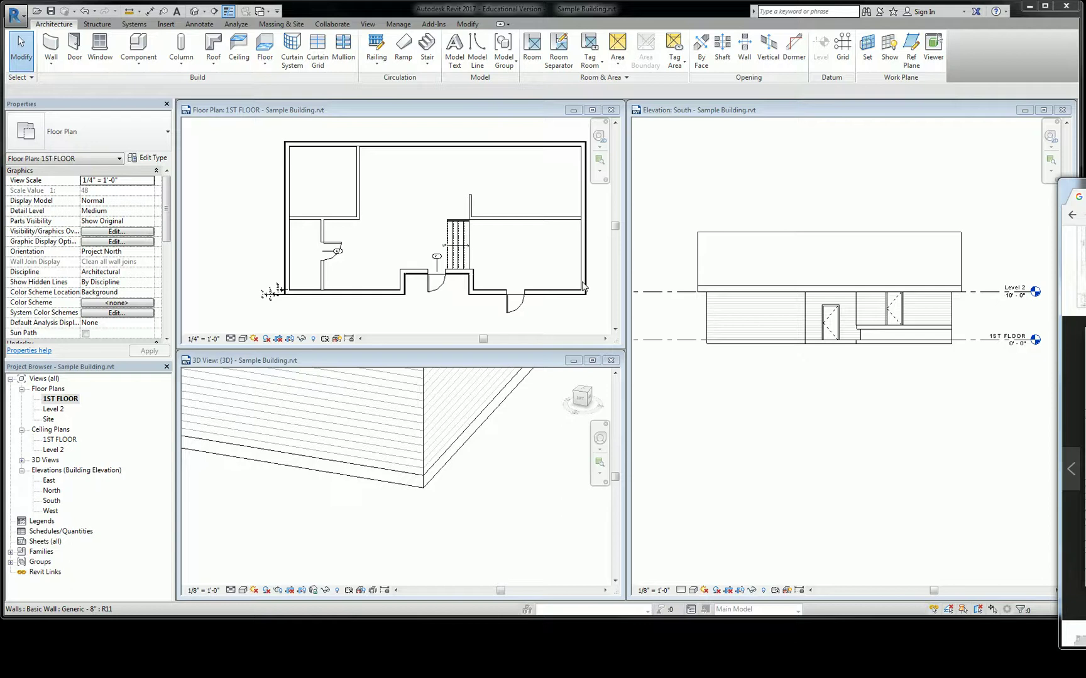
Step: Return to Revit's 1ST FLOOR plan and pan and zoom to fit the building
left_click(436, 134)
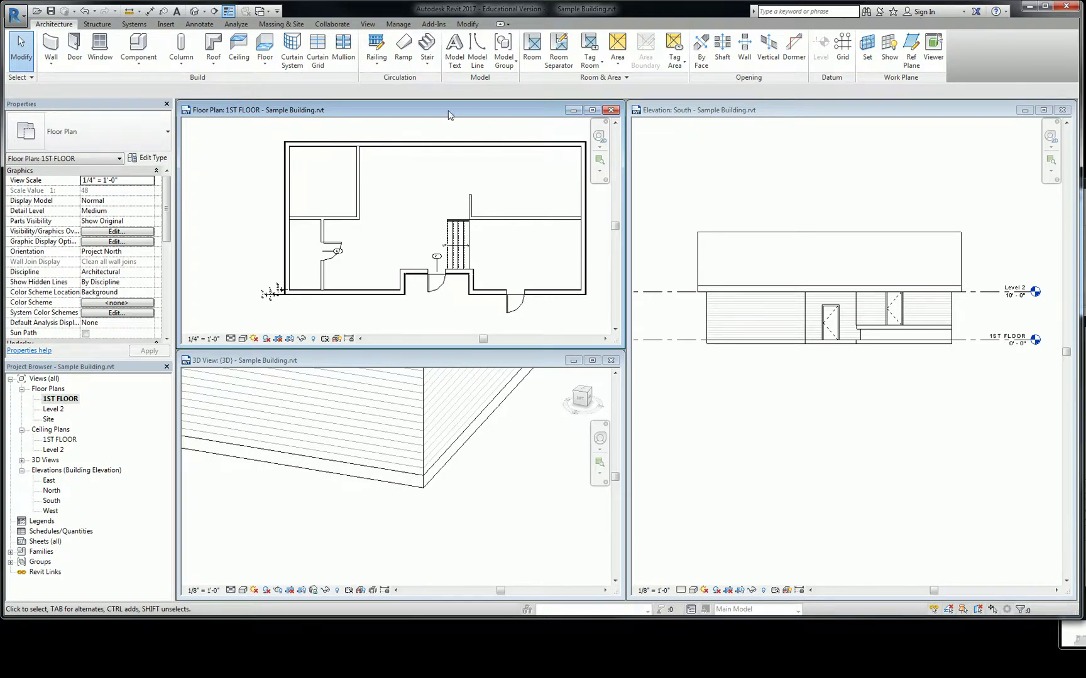
middle_click_drag(471, 182, 442, 189)
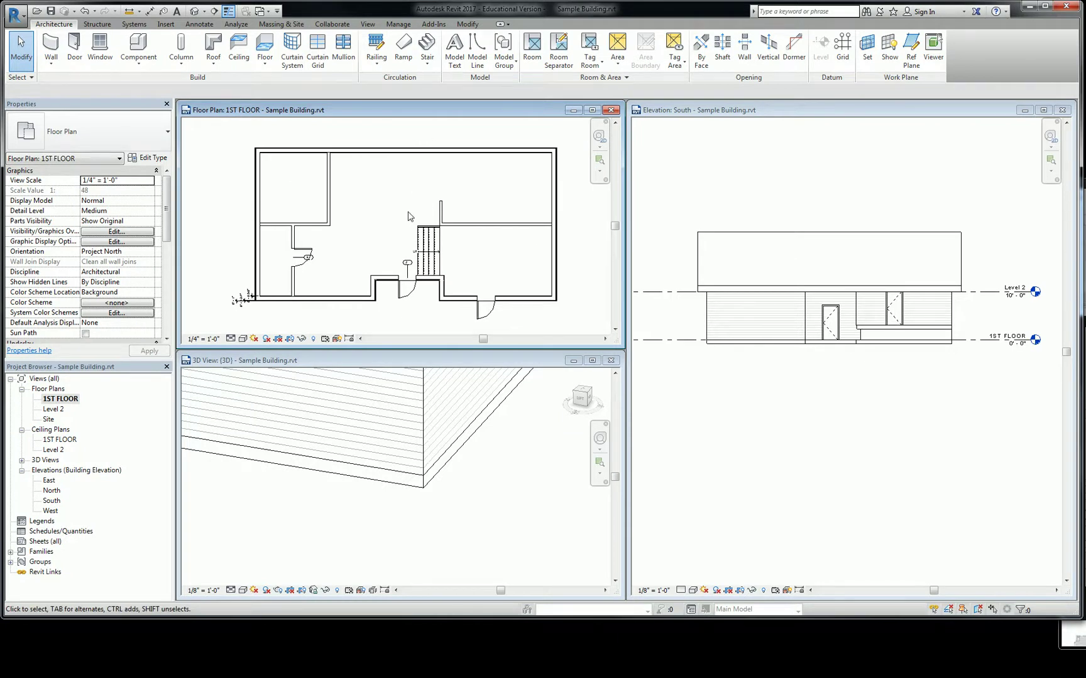
scroll(405, 239, "up", 1)
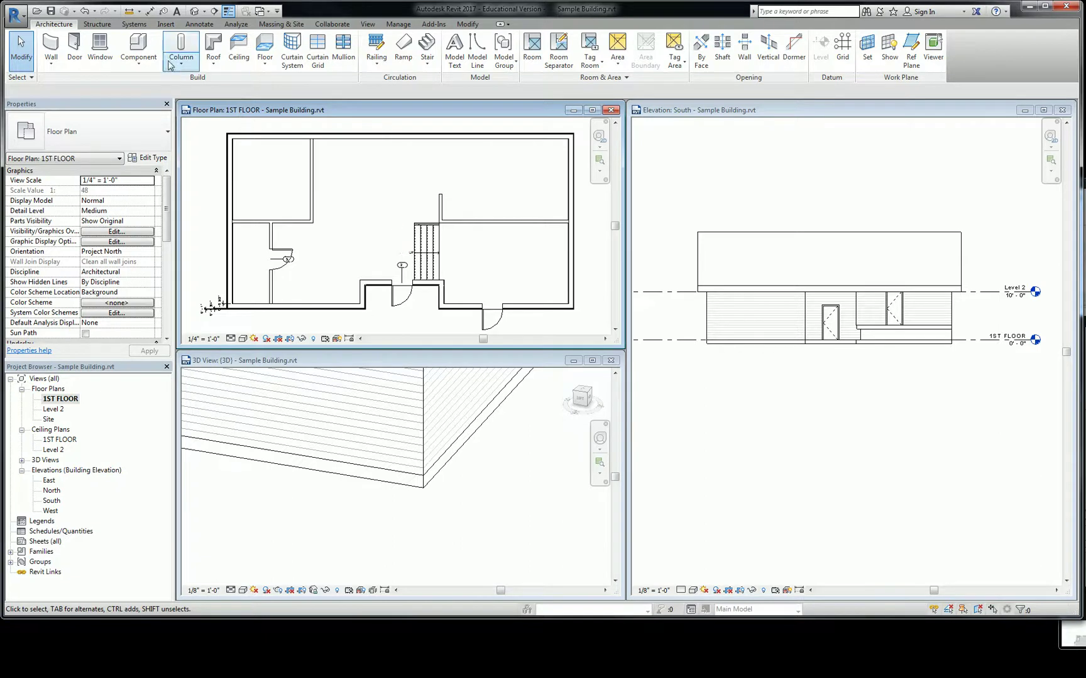
Step: Start a floor and begin duplicating its type, then cancel and abandon the sketch
left_click(266, 51)
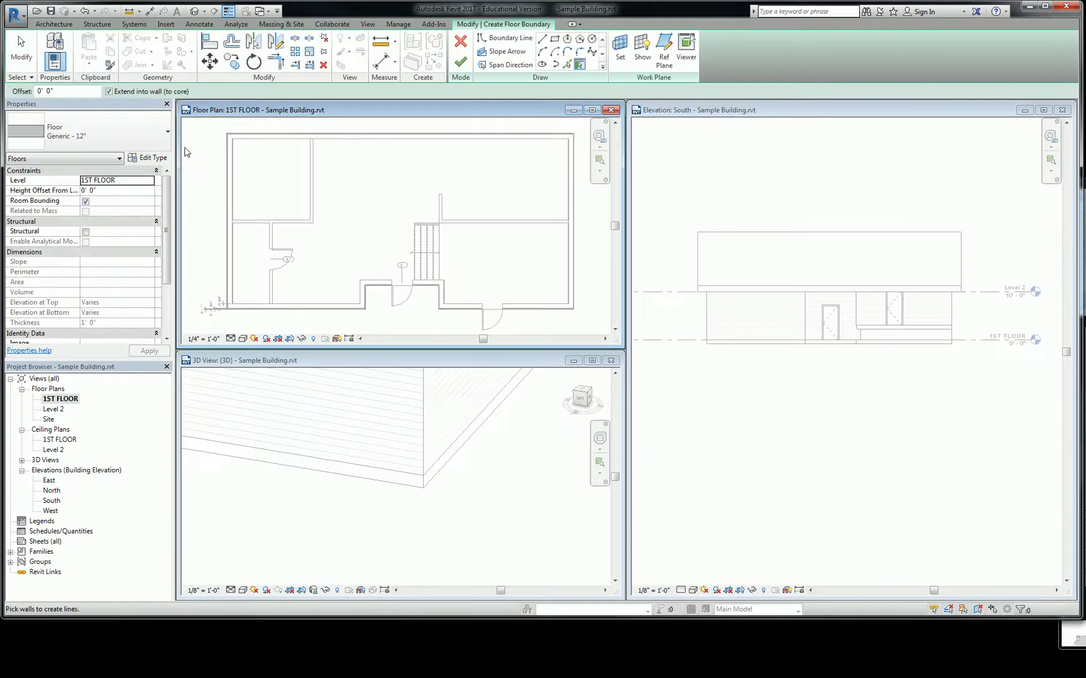
left_click(149, 159)
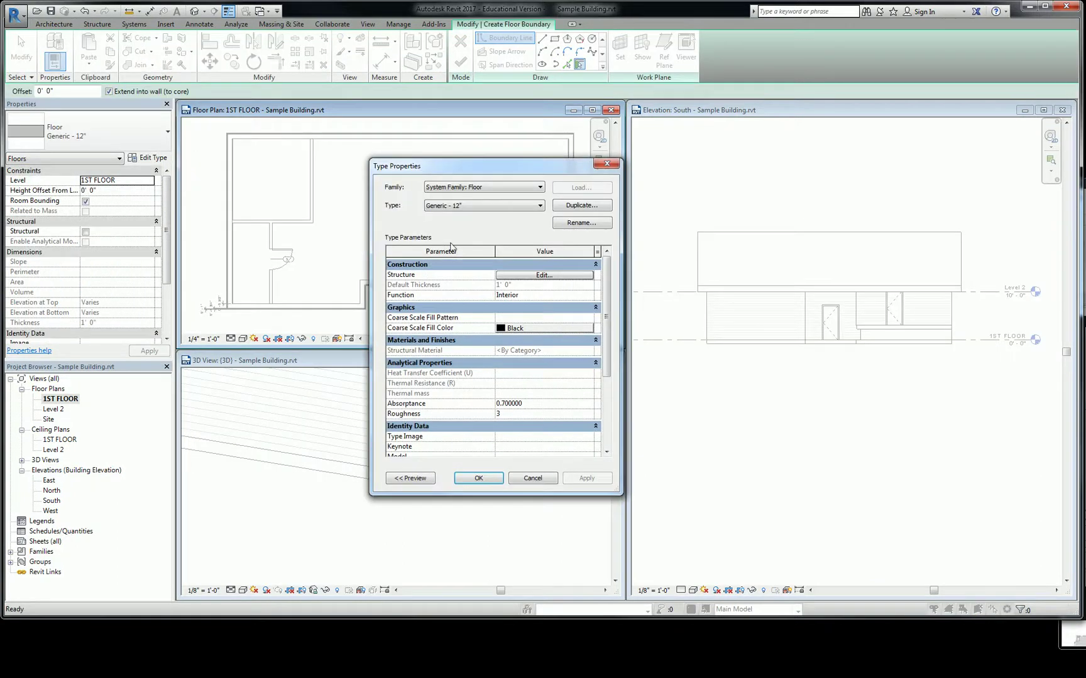
left_click(575, 207)
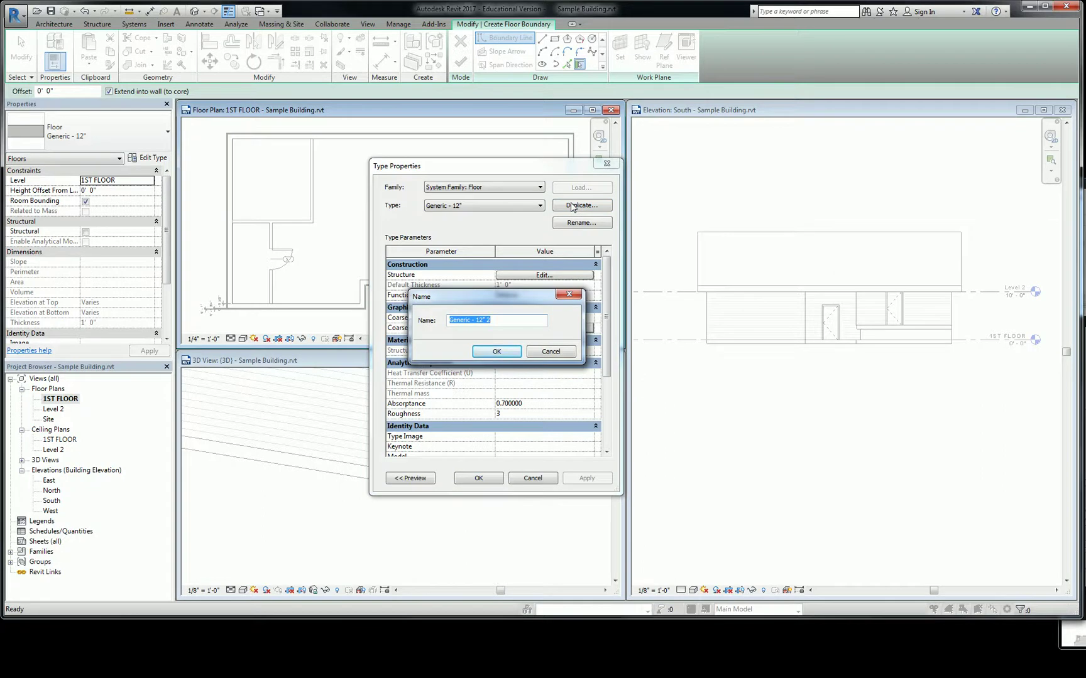
key("Return")
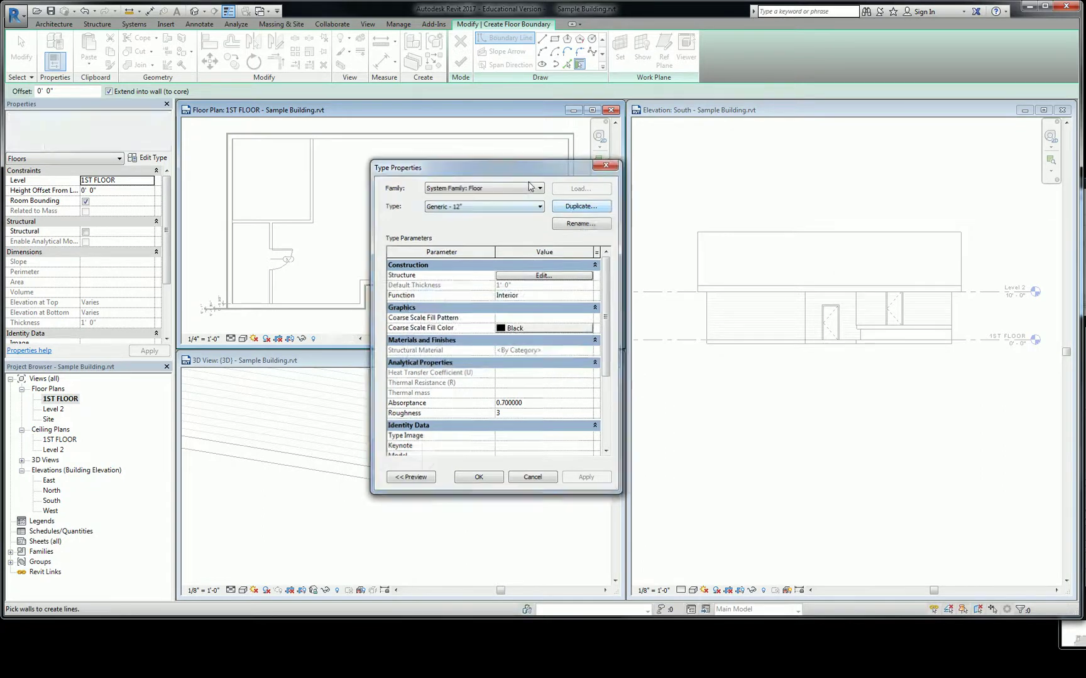
key("Return")
left_click(69, 25)
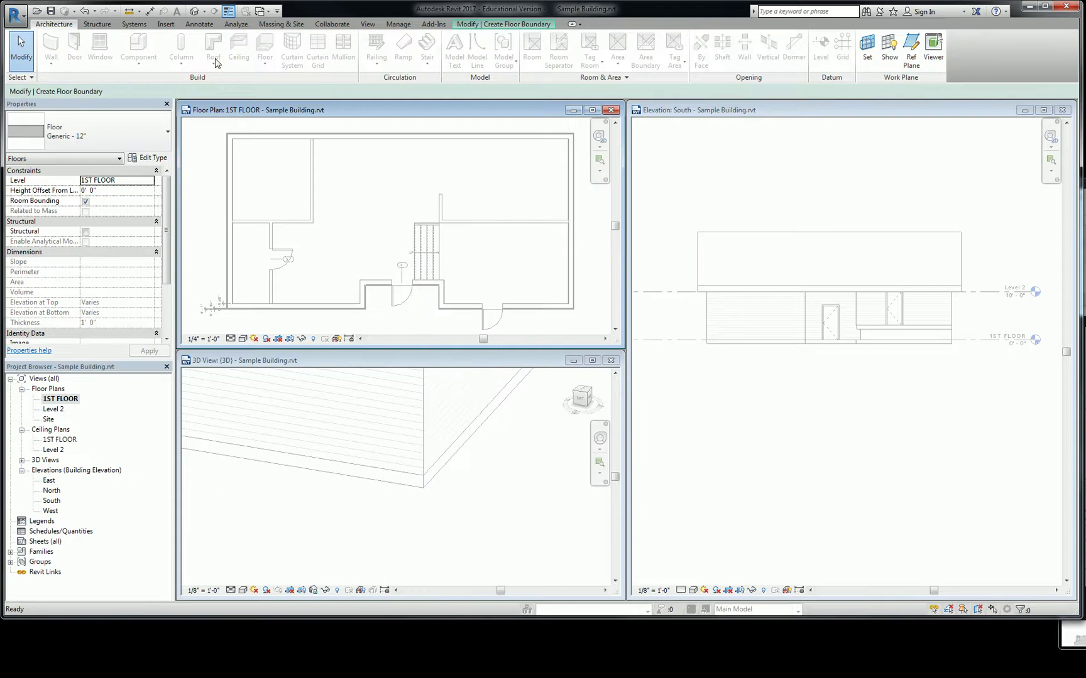
left_click(485, 26)
left_click(461, 42)
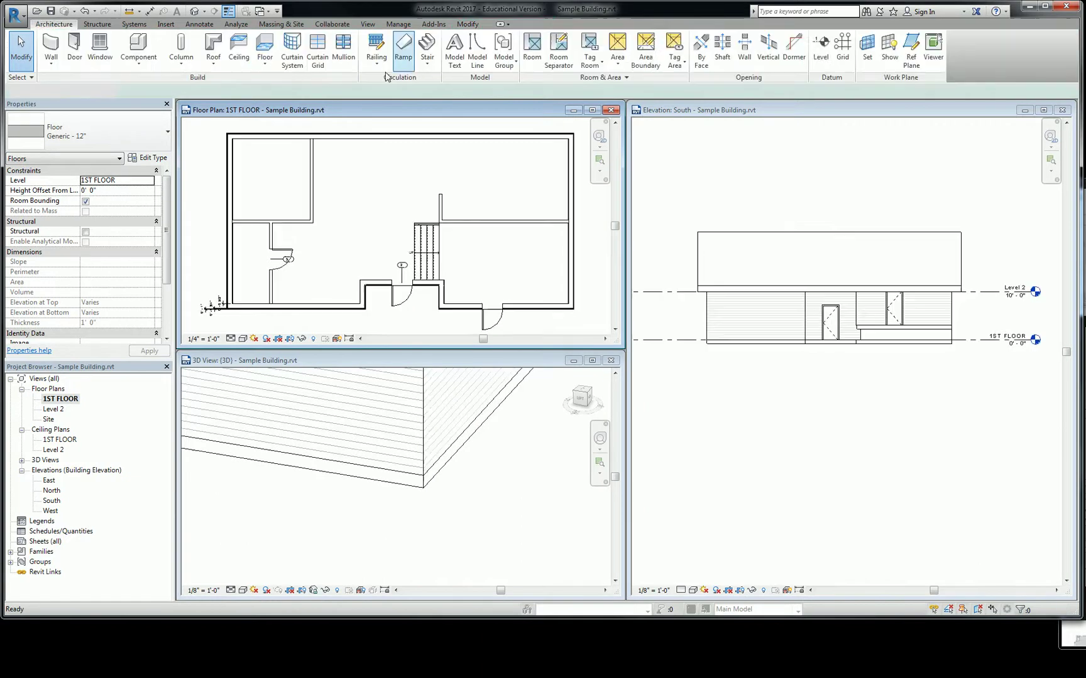
Step: Duplicate the Generic - 12" floor type as 'Carpet' and open its structure layers
left_click(265, 46)
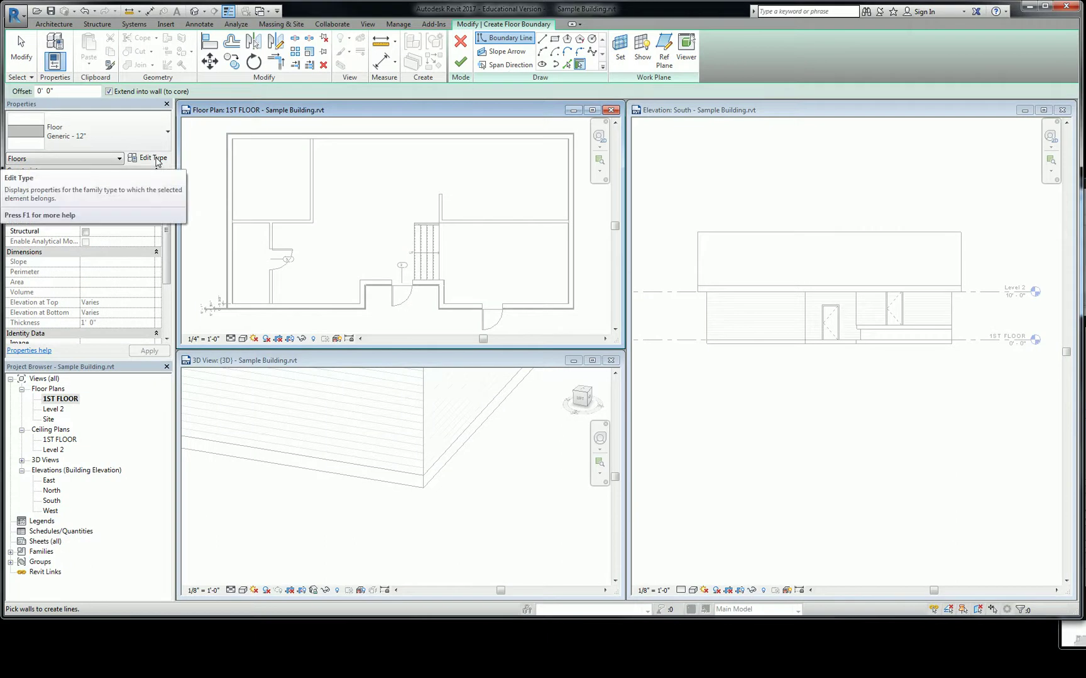
left_click(157, 161)
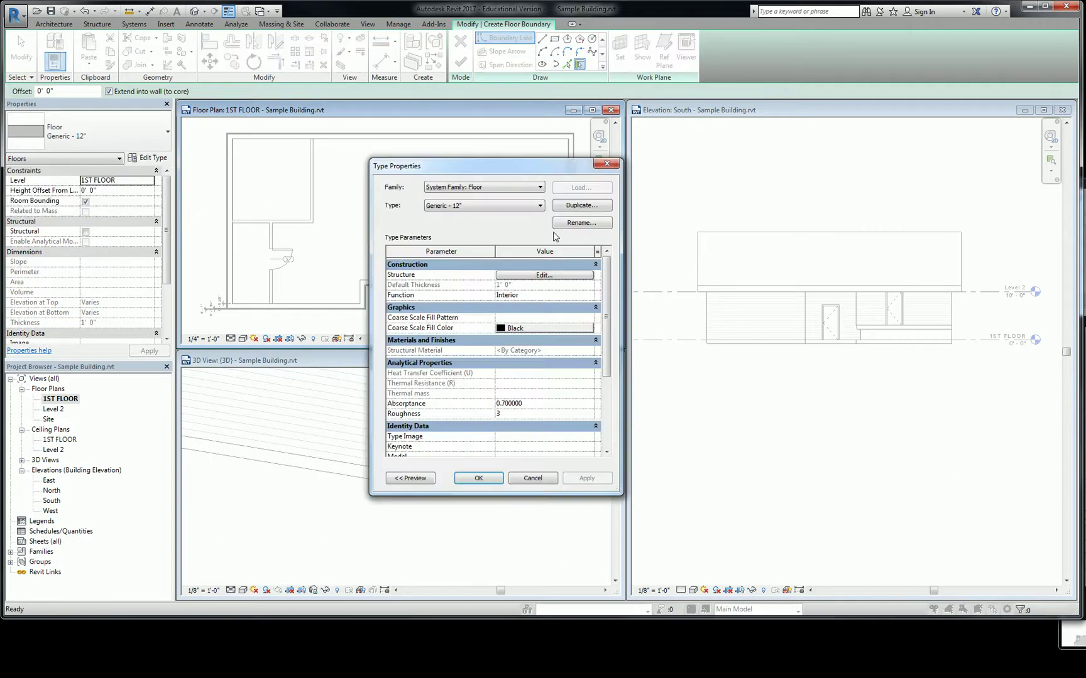
left_click(563, 207)
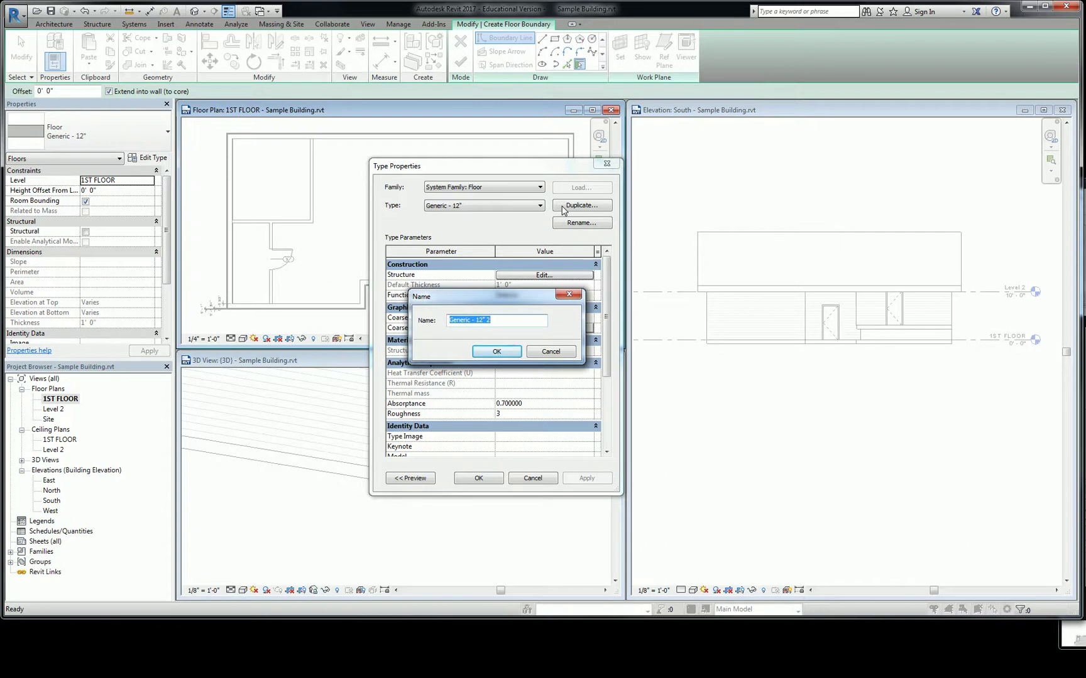
type("12")
key("BackSpace")
key("BackSpace")
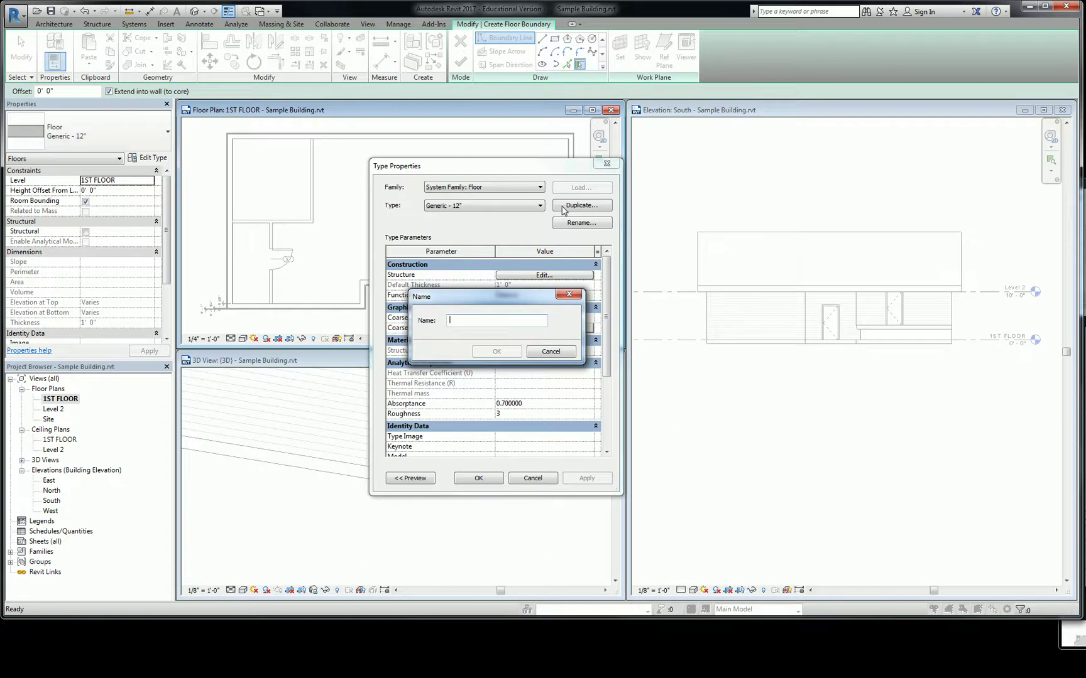
type("Carpet")
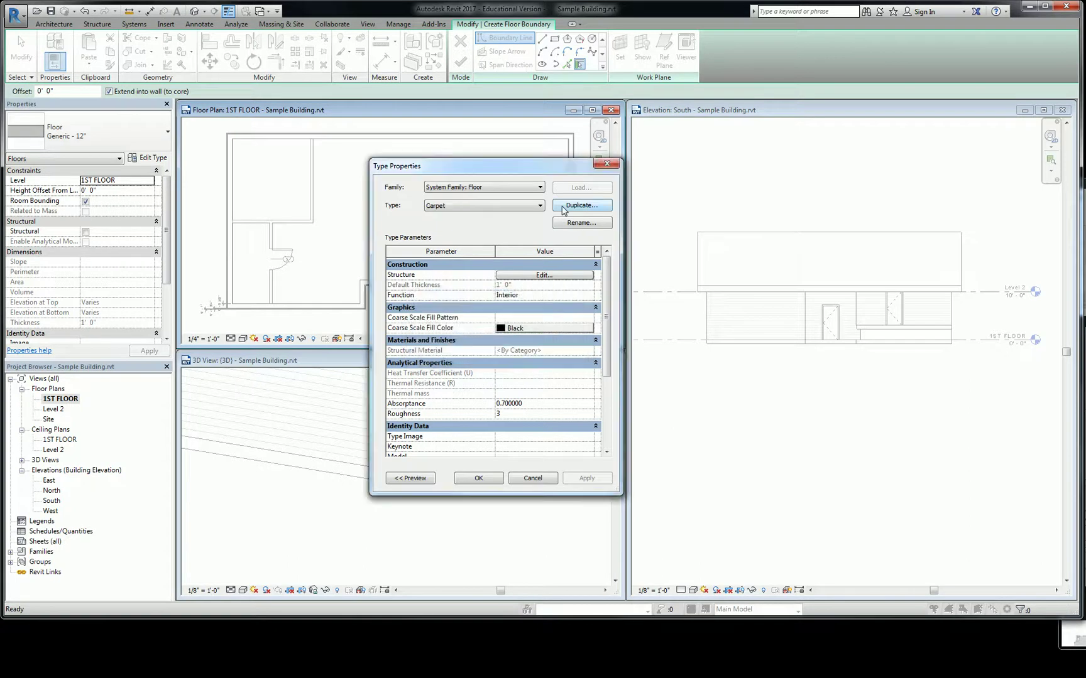
left_click(558, 276)
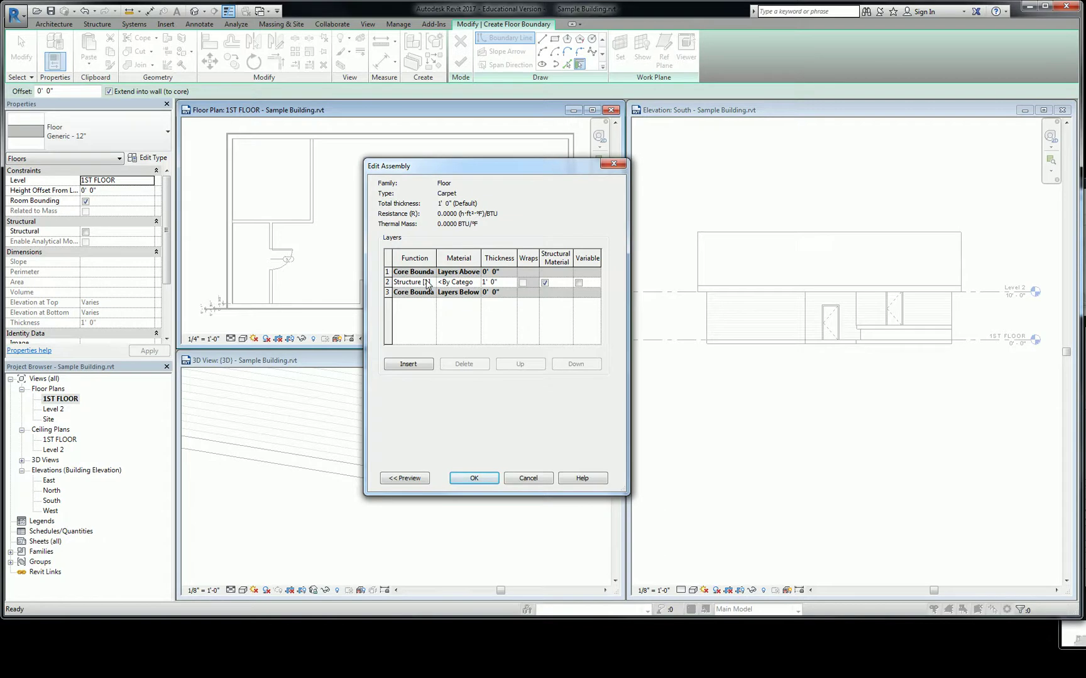
Step: Assign the Carpet (1) material with orange shading to the structure layer
left_click(458, 282)
left_click(477, 282)
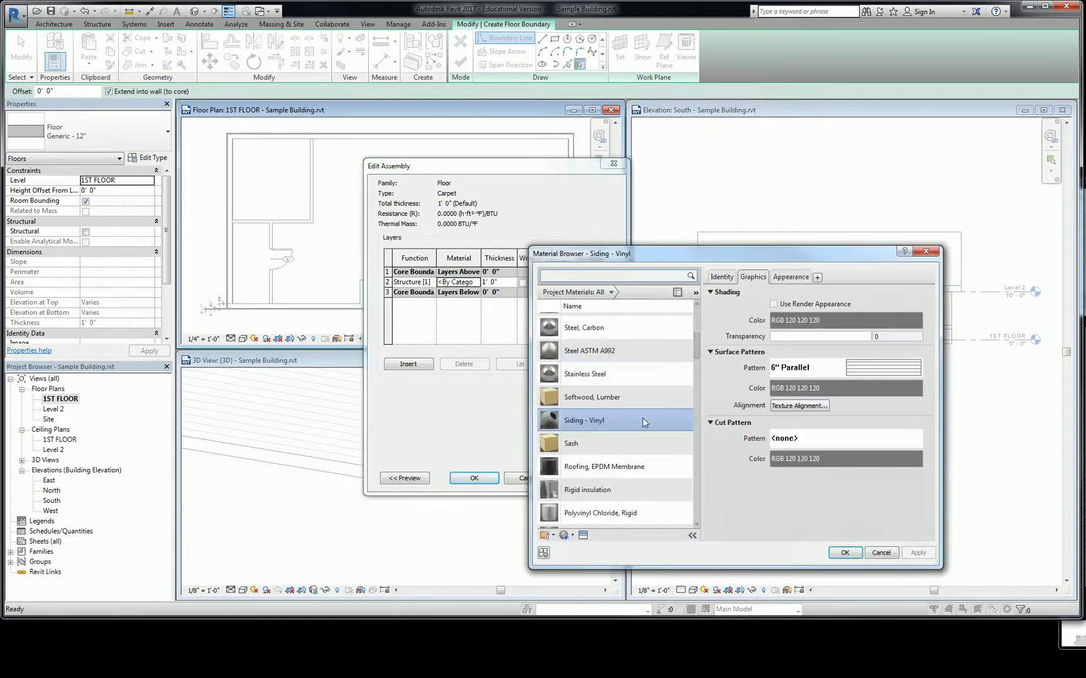
left_click(607, 277)
type("carpet")
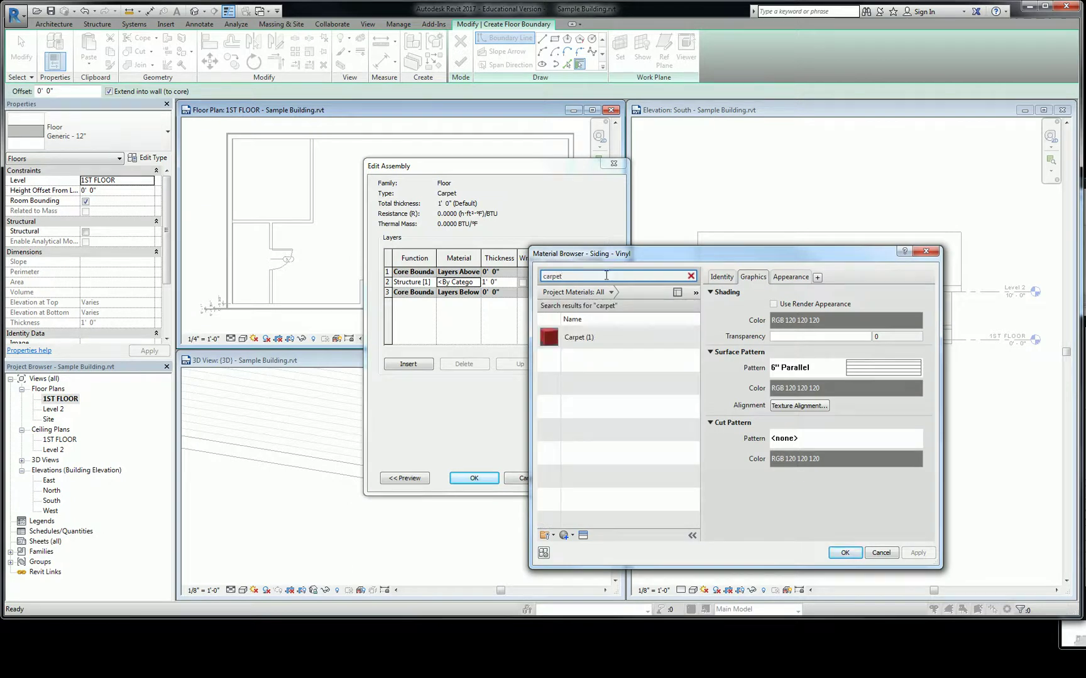
left_click(578, 339)
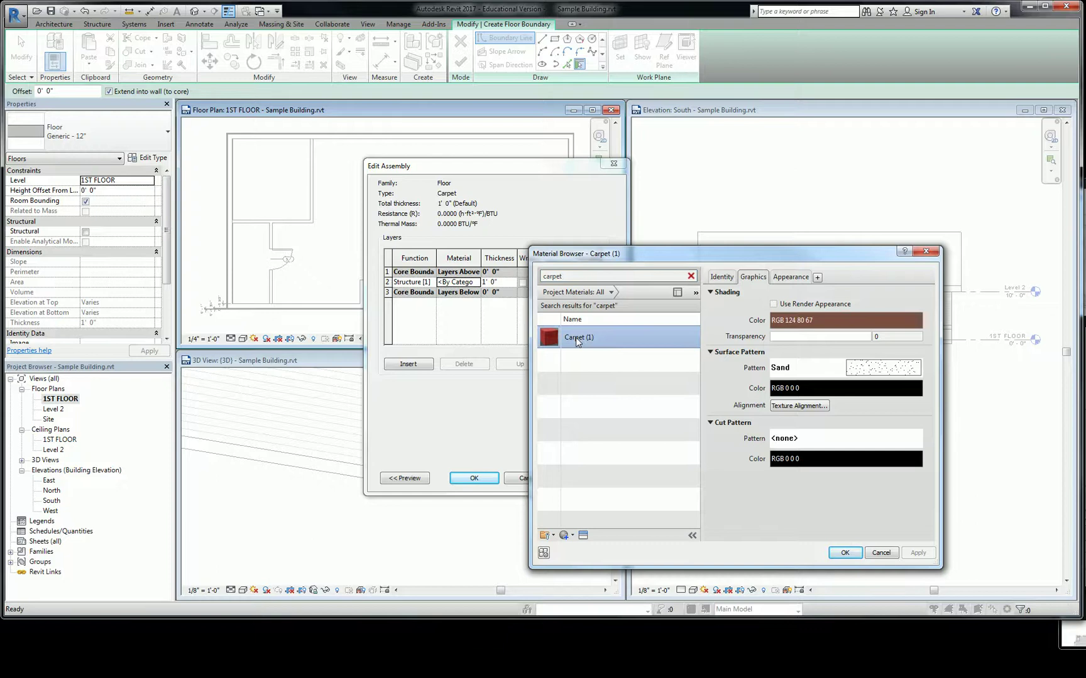
left_click(792, 319)
left_click(633, 366)
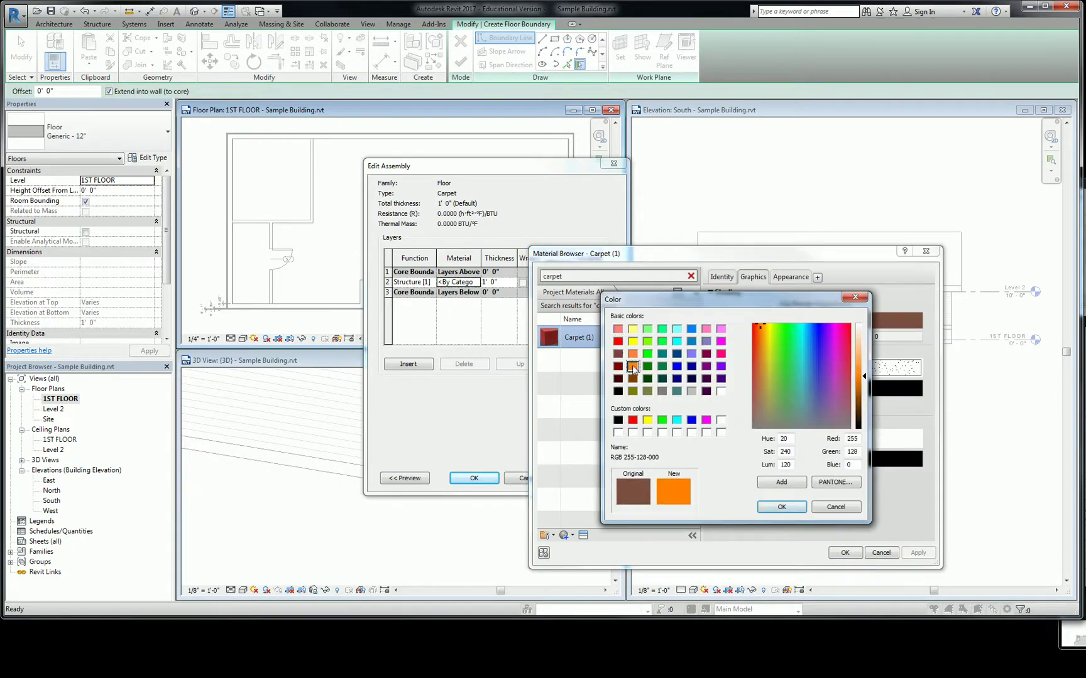
left_click(780, 506)
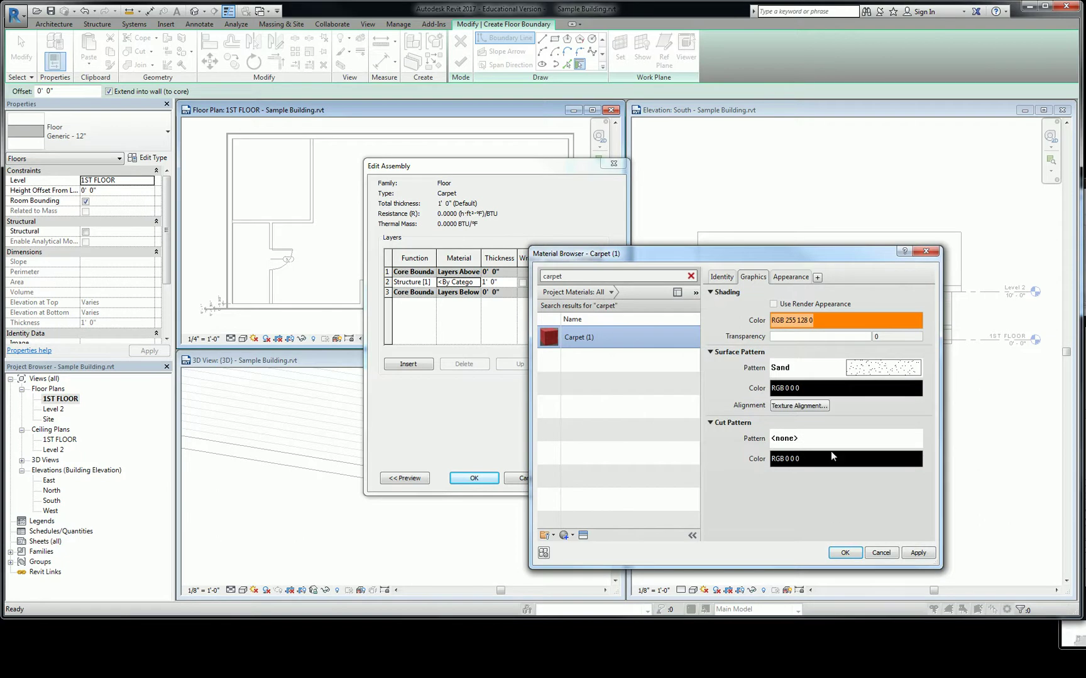
left_click(845, 553)
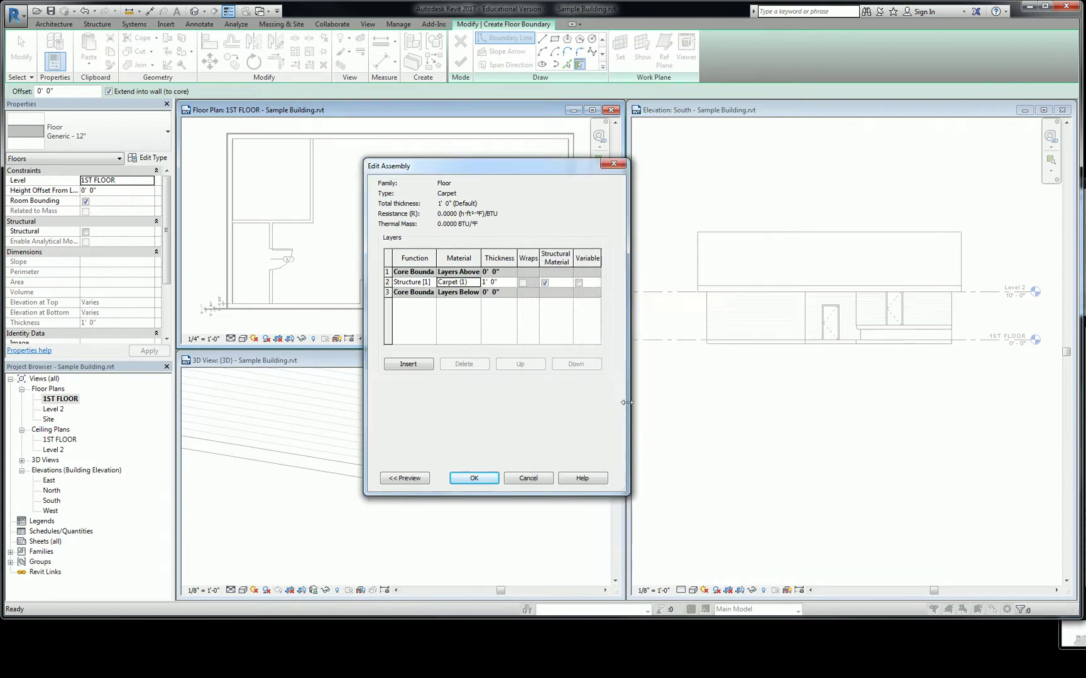
Step: Set the carpet layer thickness to 1/2" and accept the Carpet type
left_click(500, 282)
type("1/2\"")
key("Tab")
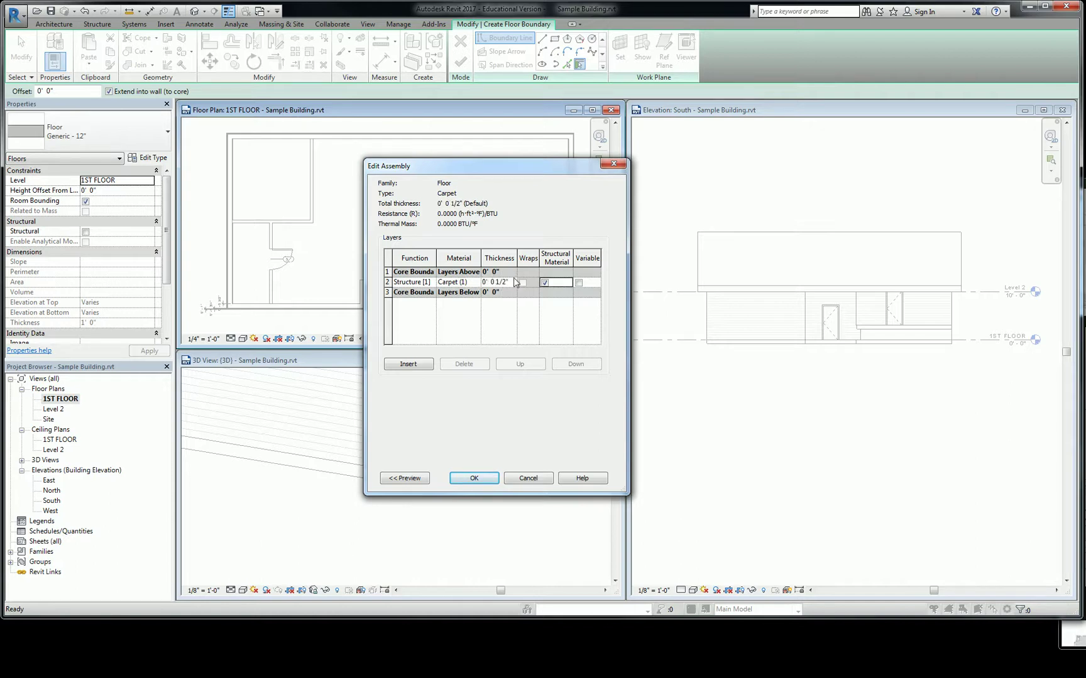
left_click(482, 479)
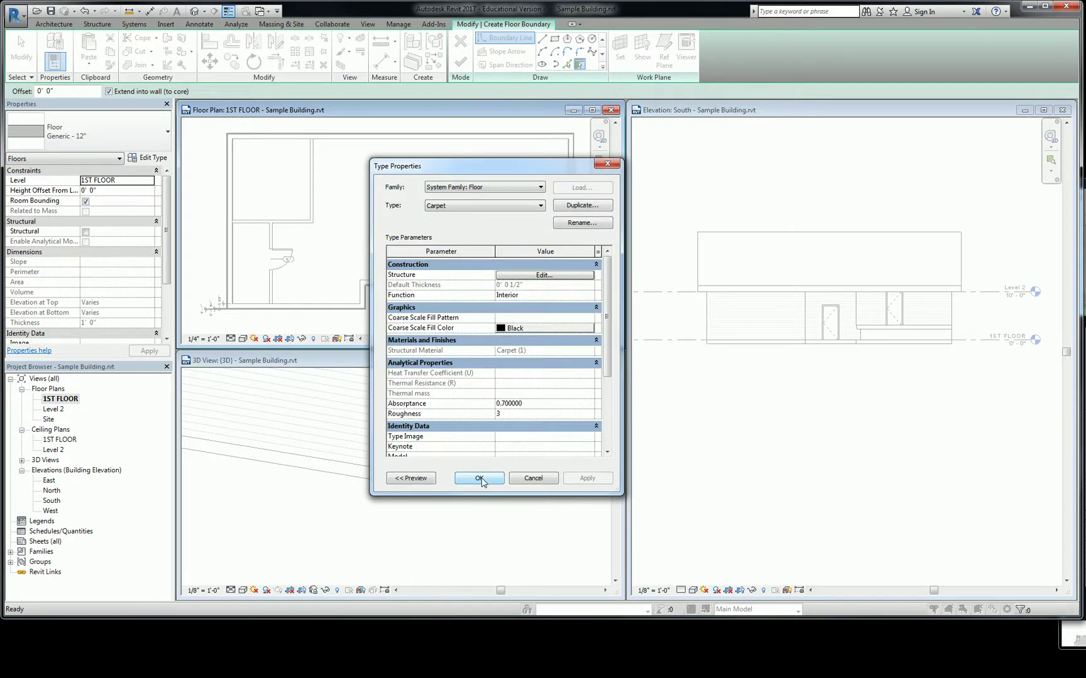
left_click(481, 479)
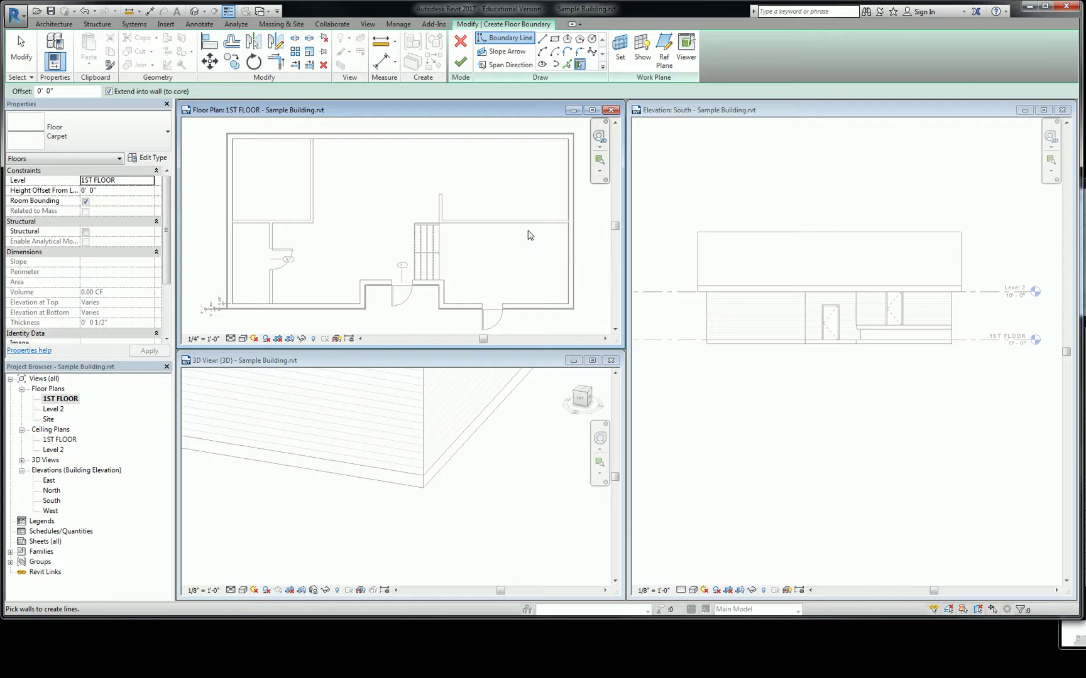
Step: Sketch a rectangular boundary from the stair wall corner to the room's far corner
left_click(555, 39)
scroll(440, 226, "up", 3)
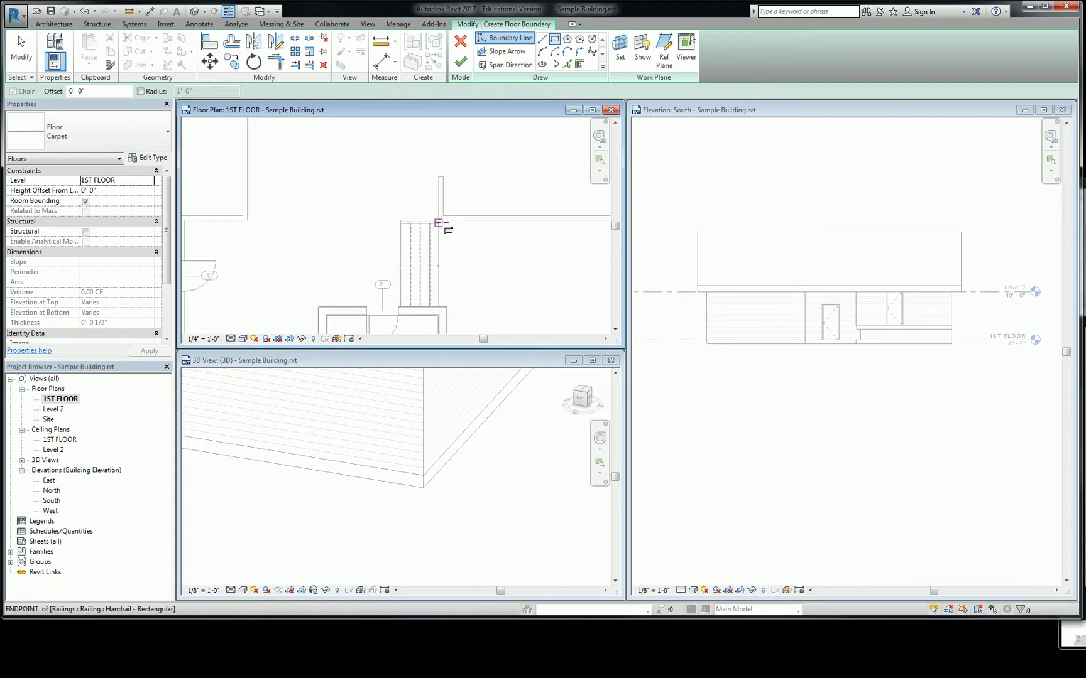
left_click(437, 220)
scroll(537, 274, "down", 2)
scroll(565, 310, "up", 2)
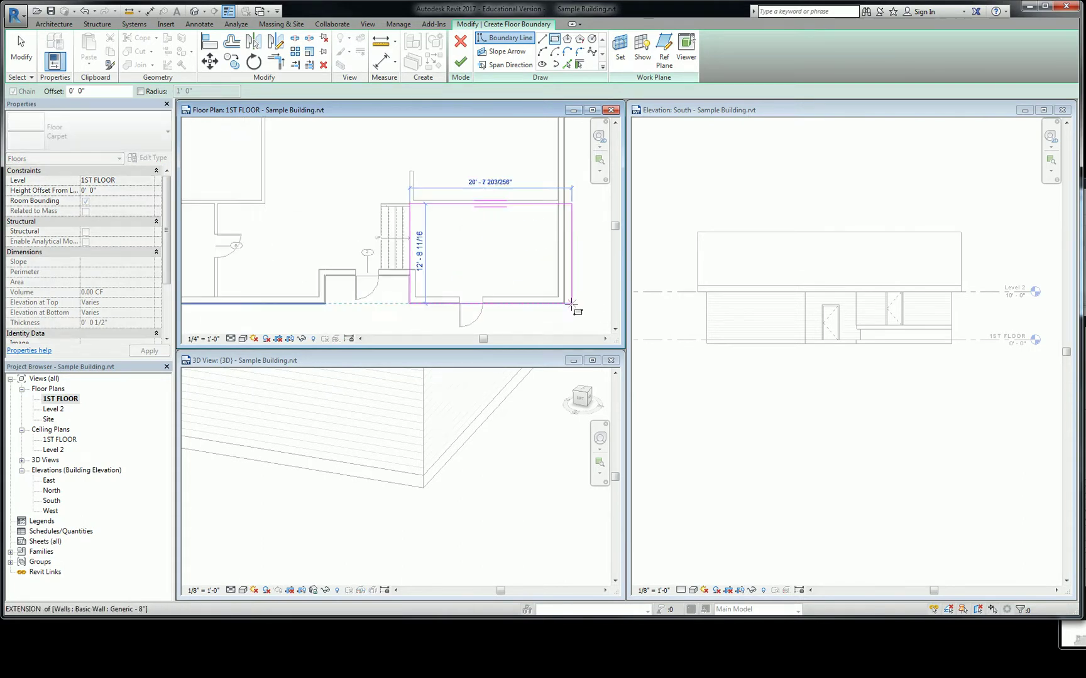
scroll(559, 296, "up", 5)
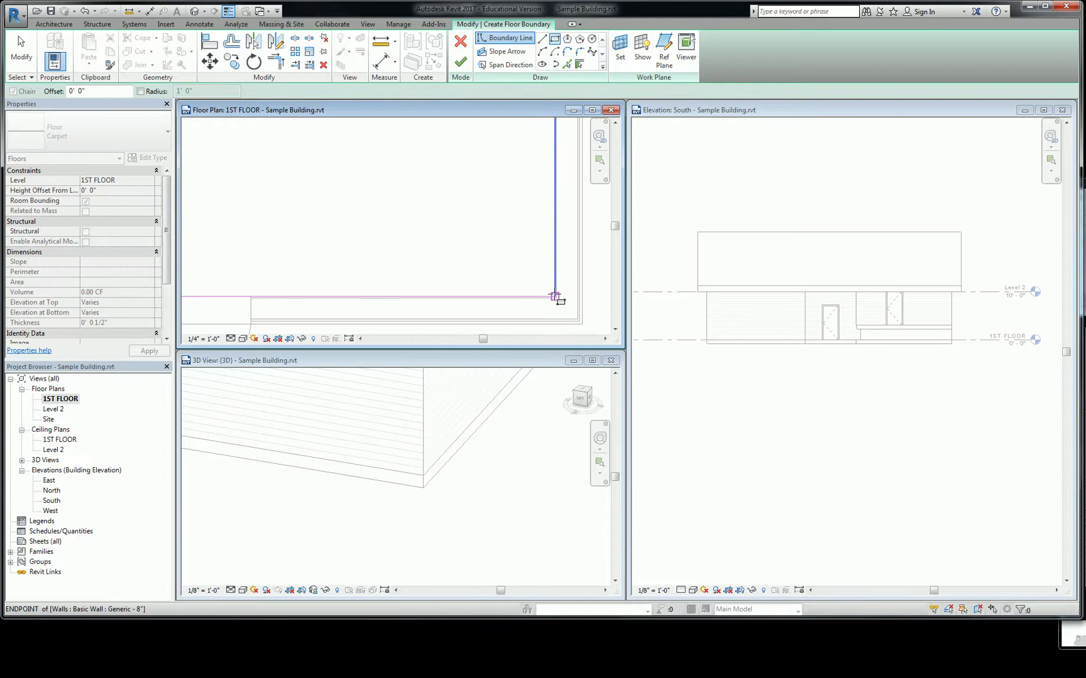
left_click(555, 297)
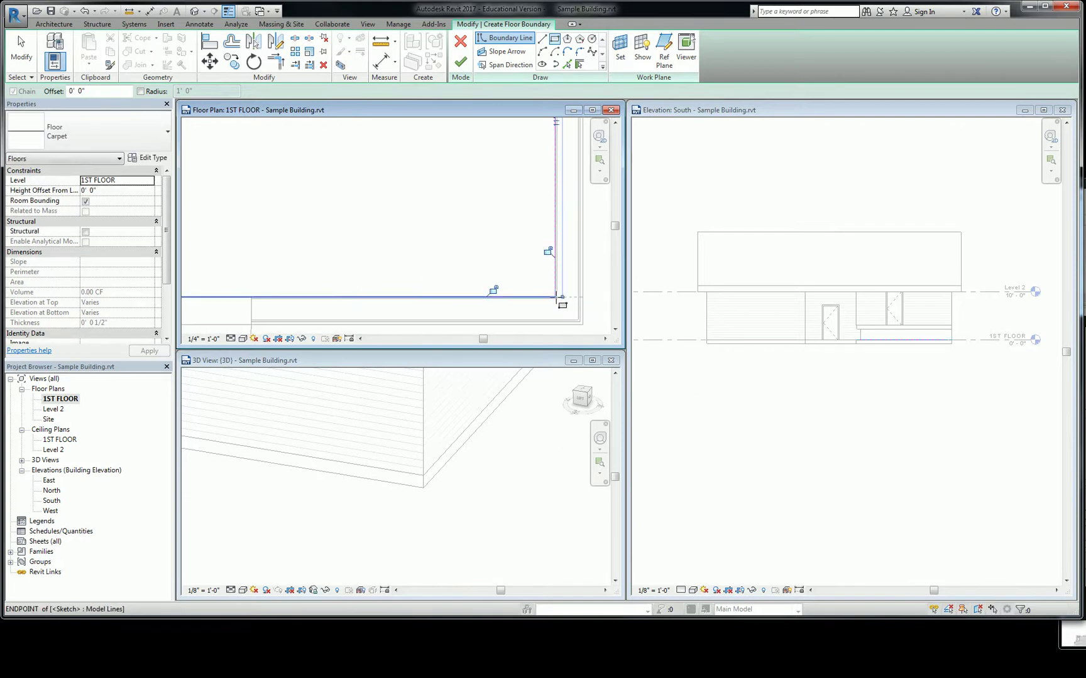
scroll(556, 297, "down", 3)
scroll(402, 198, "up", 4)
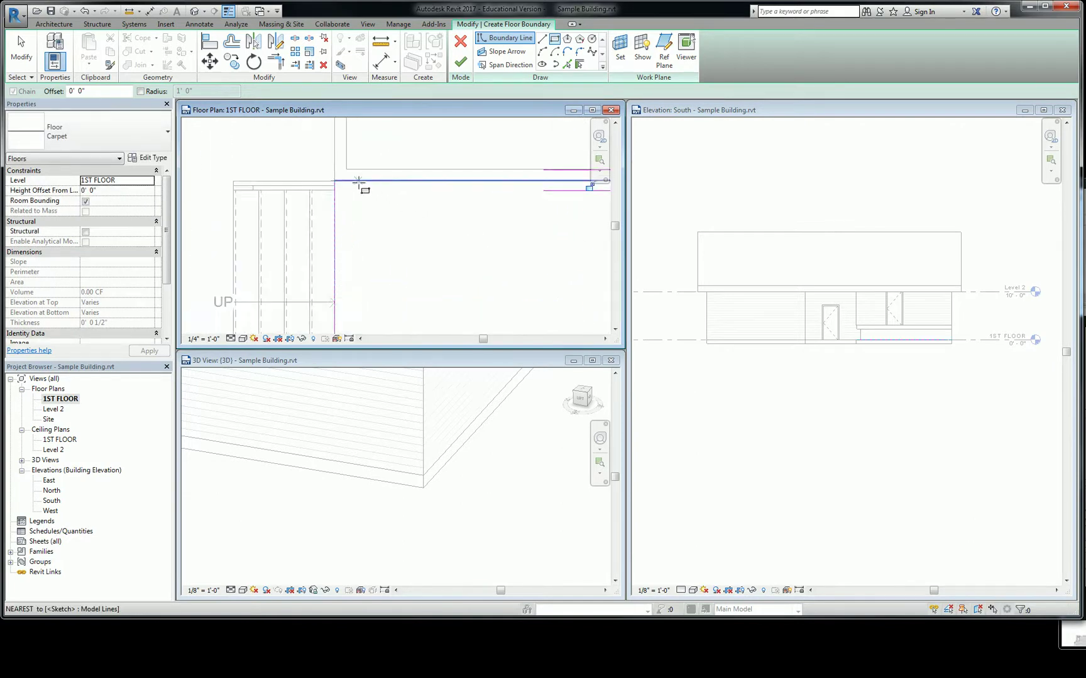
scroll(380, 200, "down", 3)
scroll(456, 271, "up", 2)
scroll(233, 182, "up", 4)
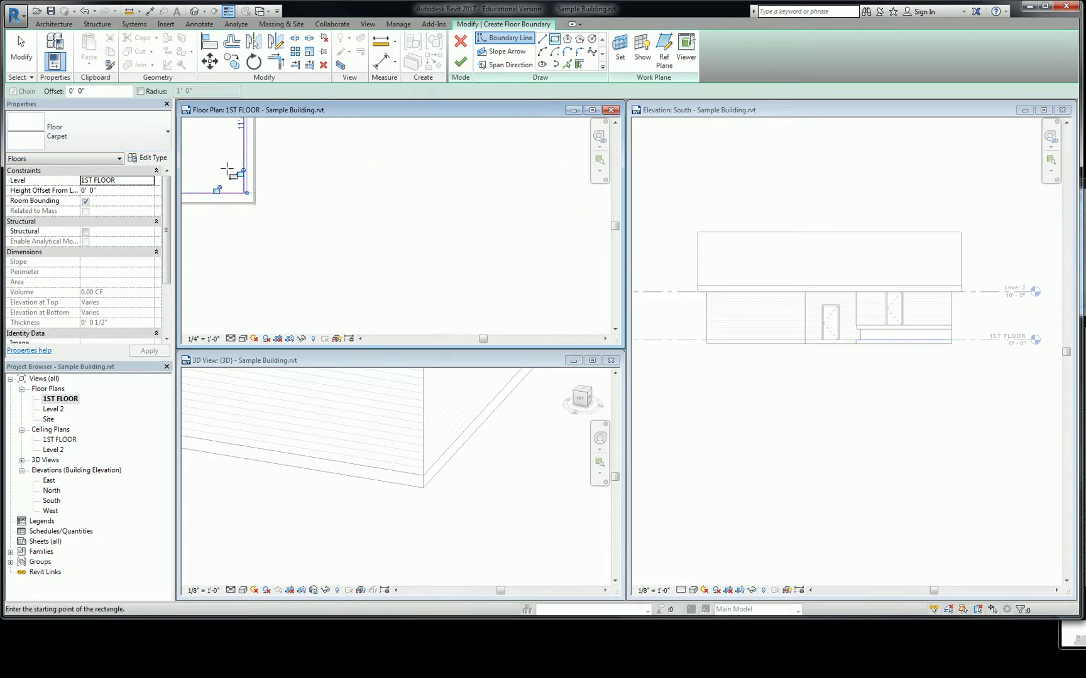
scroll(242, 198, "up", 3)
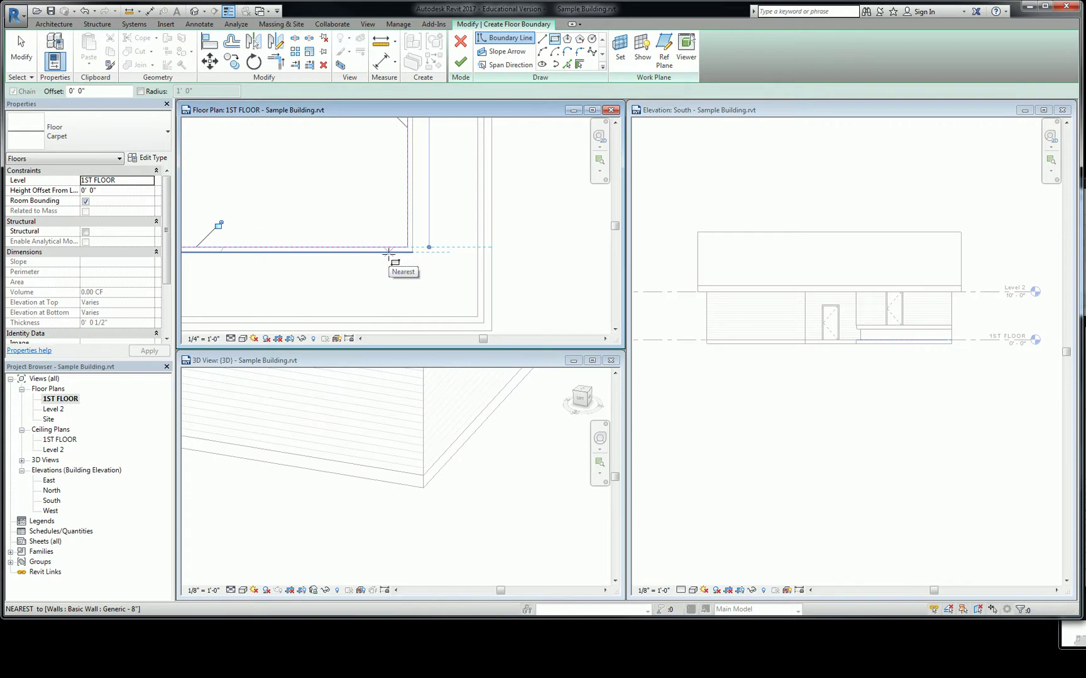
middle_click_drag(388, 249, 336, 214)
Step: Add a boundary line from top wall to bottom edge, trim corners, and finish the floor
key("Escape")
key("Escape")
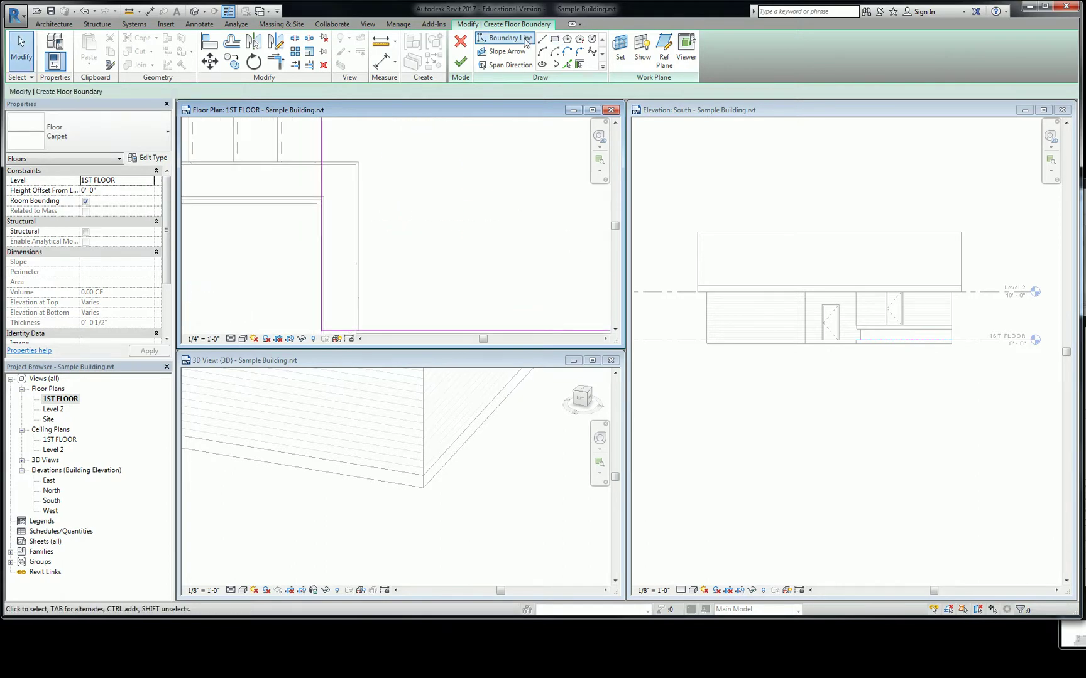
left_click(506, 37)
scroll(375, 178, "down", 1)
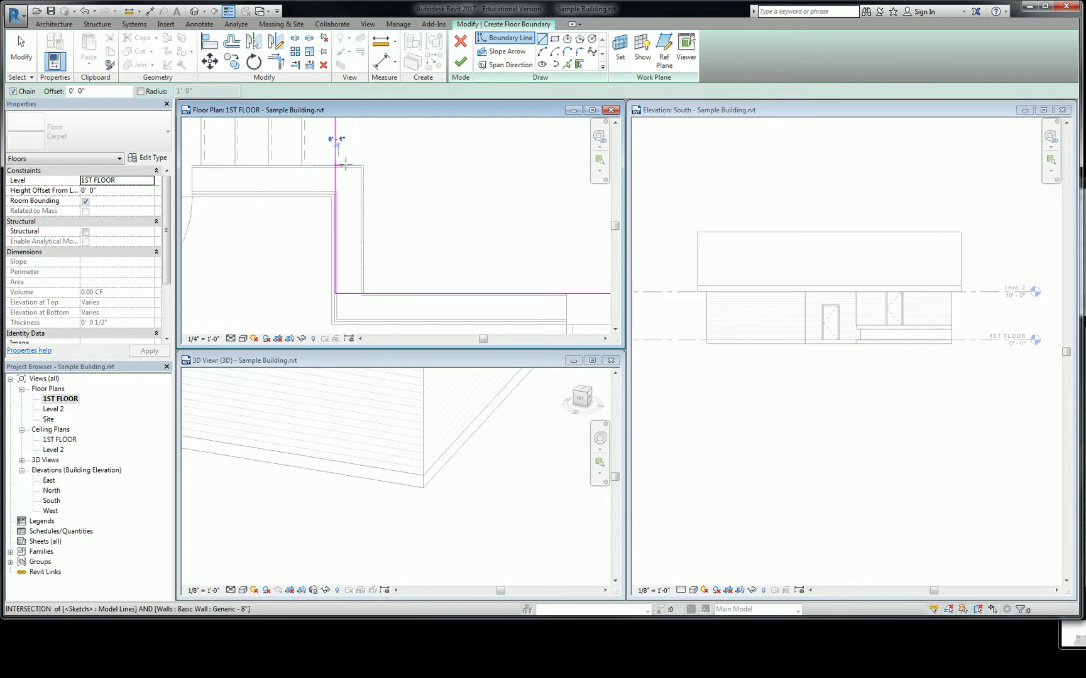
left_click(375, 165)
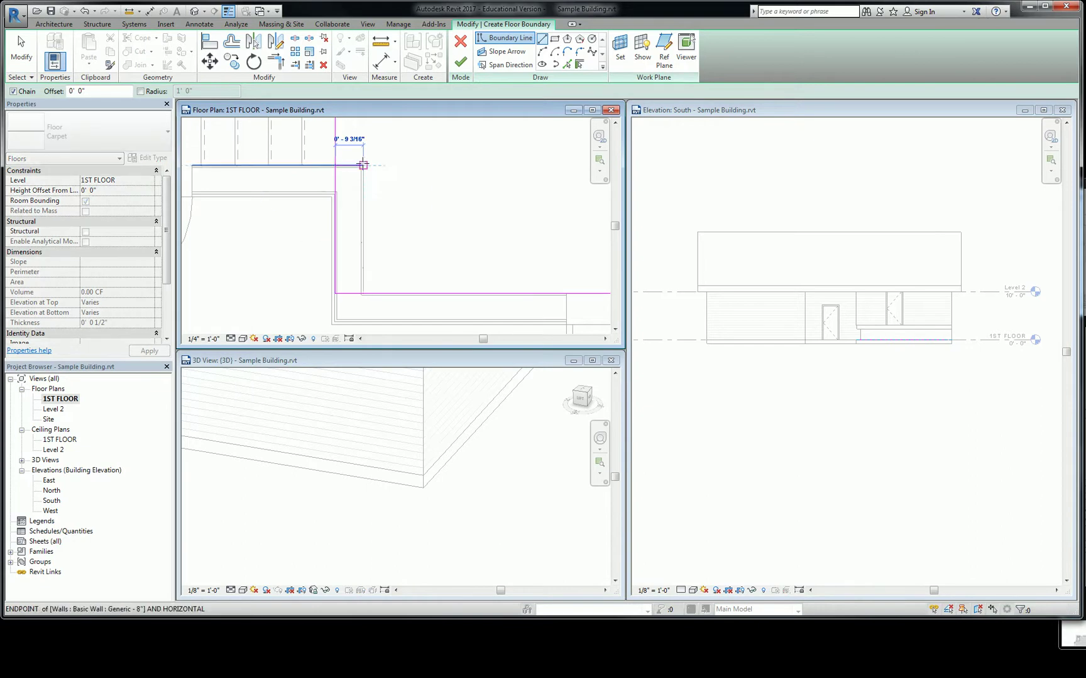
left_click(362, 293)
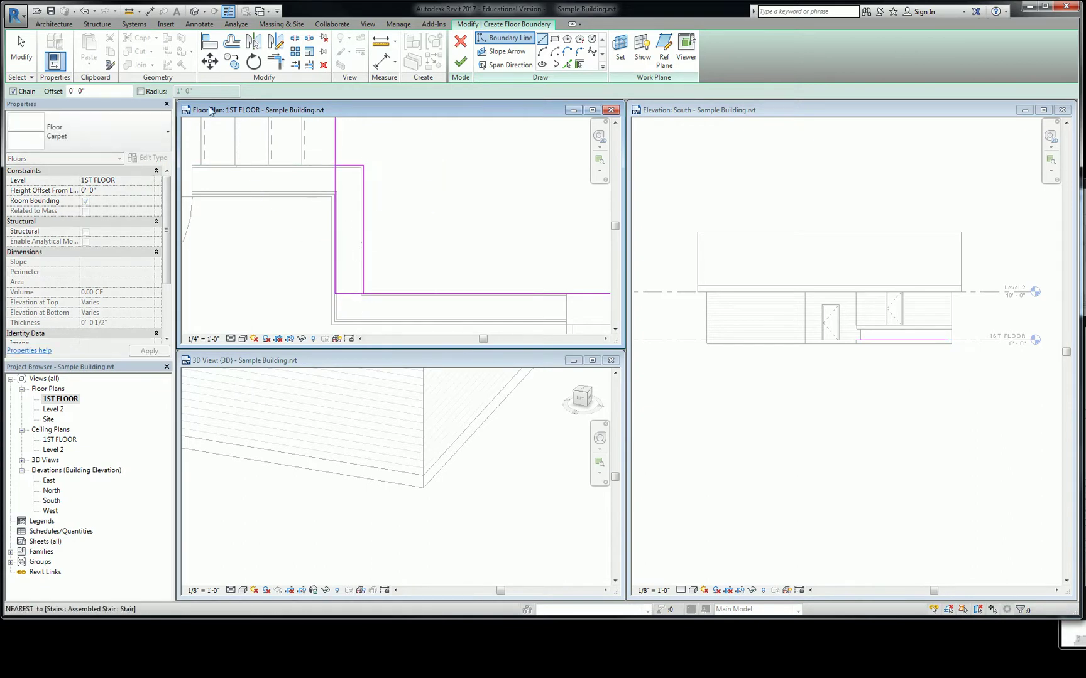
left_click(277, 61)
left_click(336, 165)
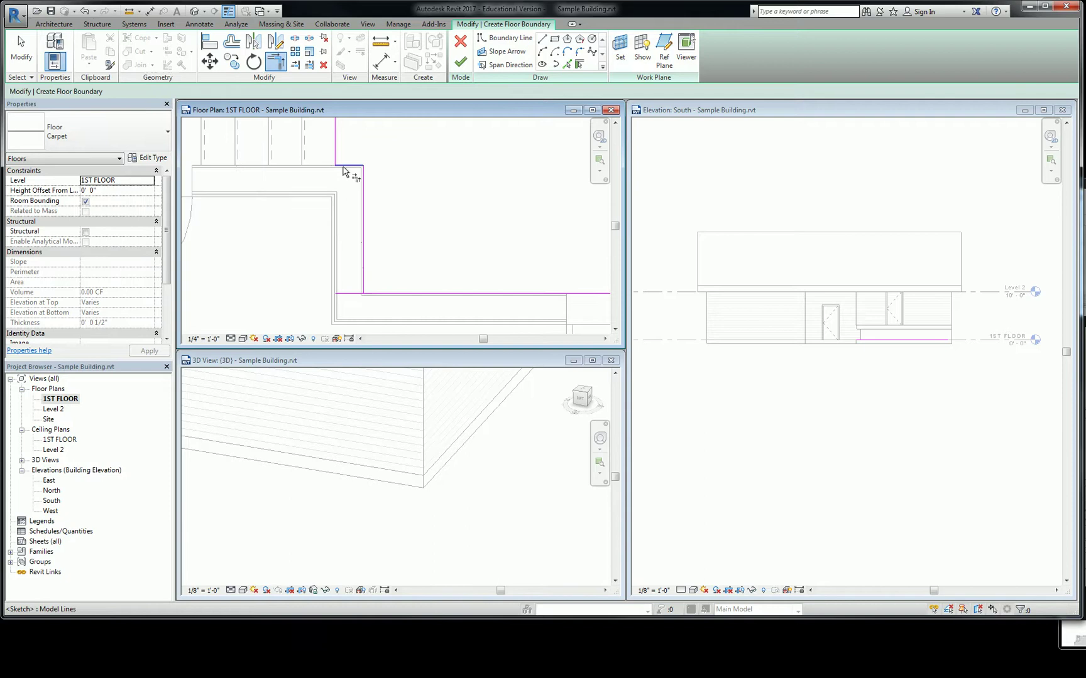
left_click(364, 266)
left_click(409, 294)
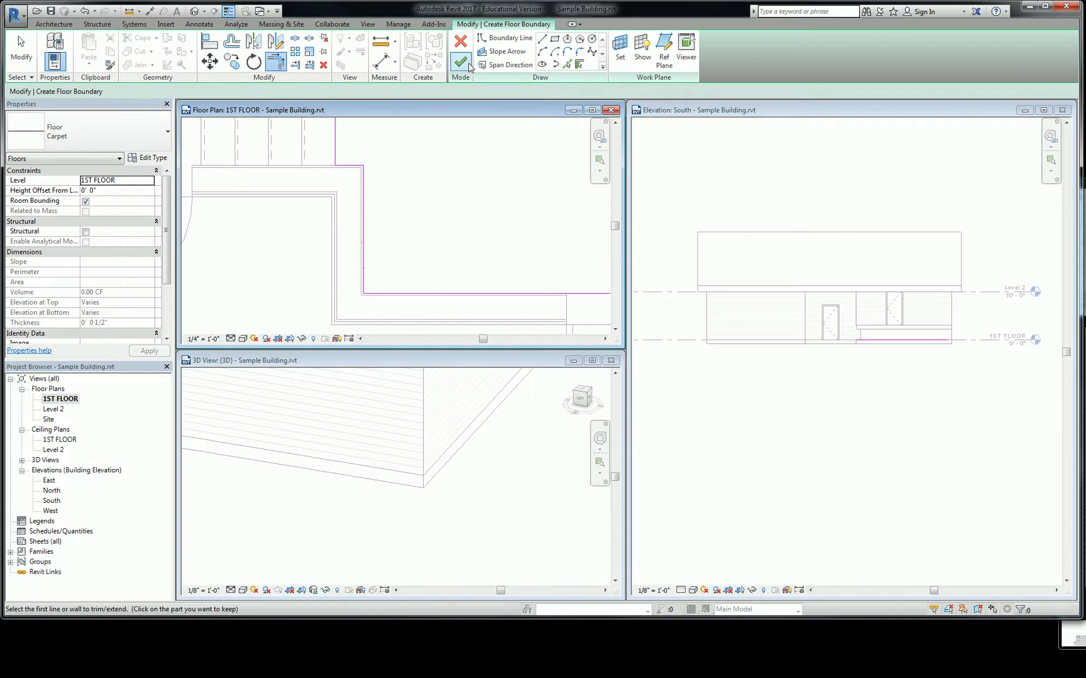
left_click(460, 61)
Step: Orbit to a low 3D angle, check the wood joist floor's 3' 0" top, then reselect the carpet
scroll(478, 245, "down", 3)
scroll(476, 244, "down", 2)
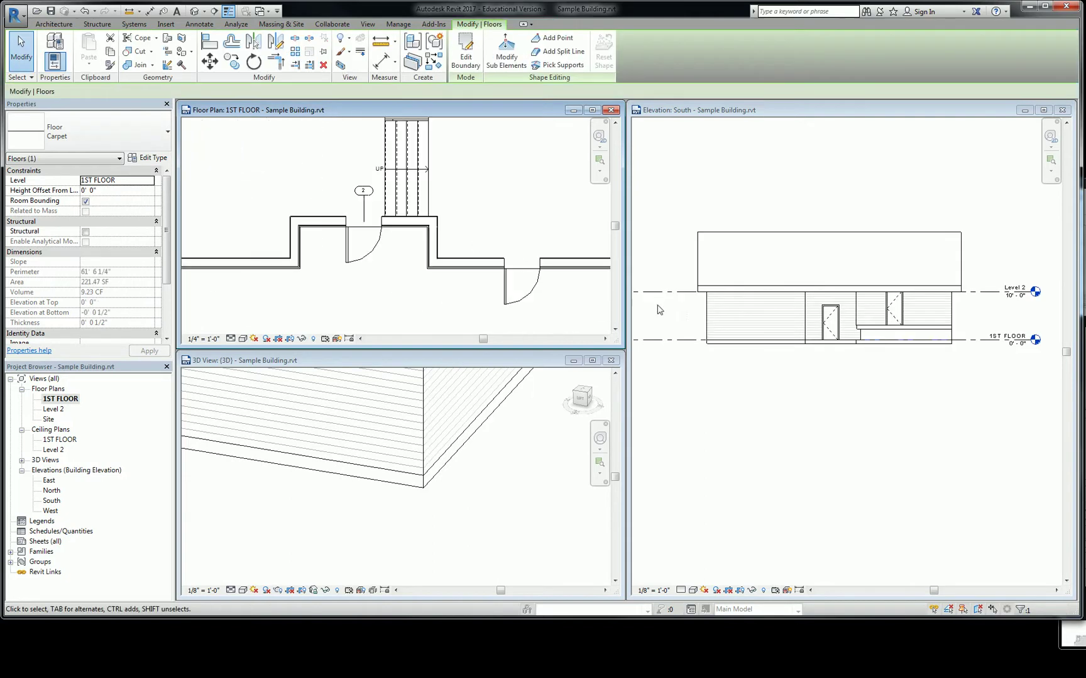
scroll(548, 232, "down", 2)
middle_click_drag(548, 232, 461, 244)
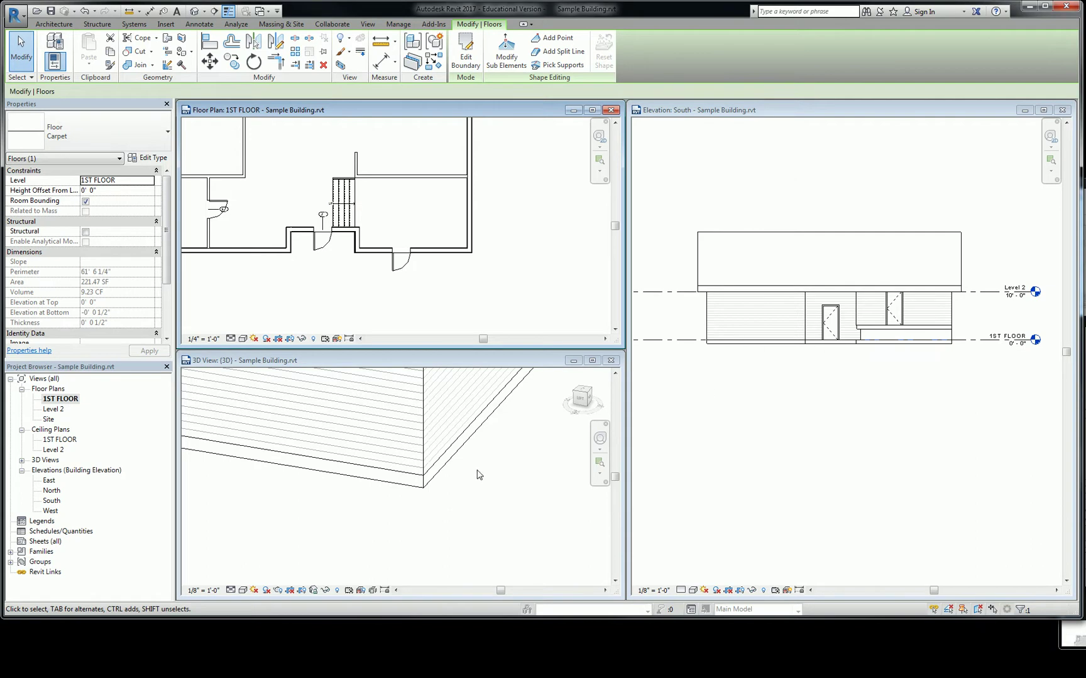
scroll(478, 472, "down", 6)
scroll(532, 414, "up", 3)
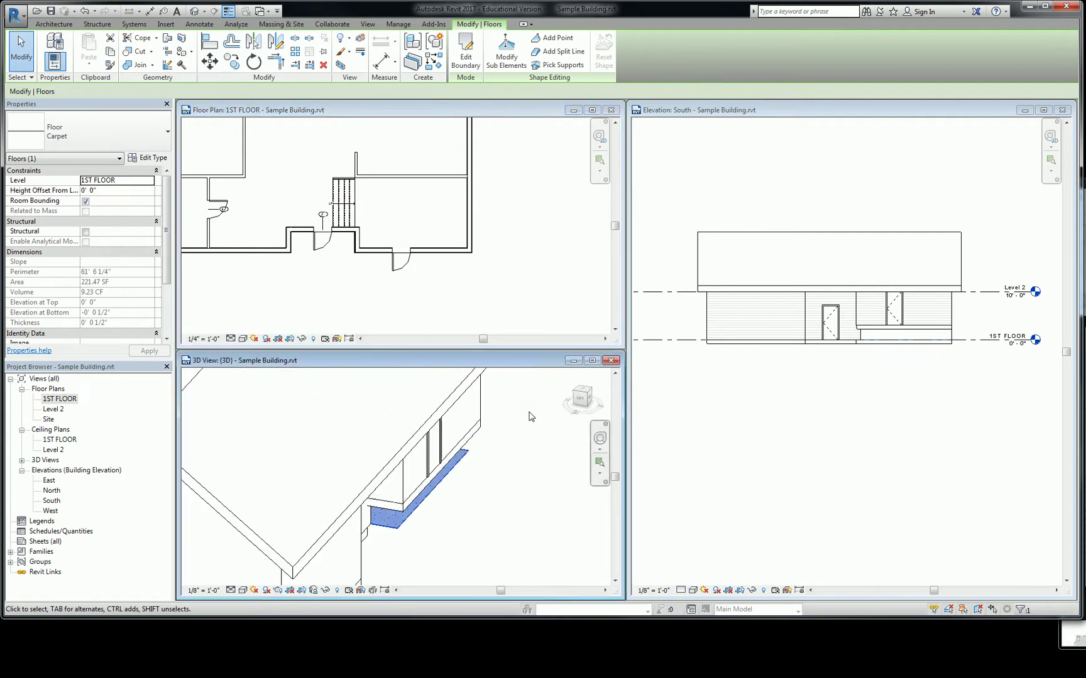
middle_click_drag(528, 414, 361, 441, "shift")
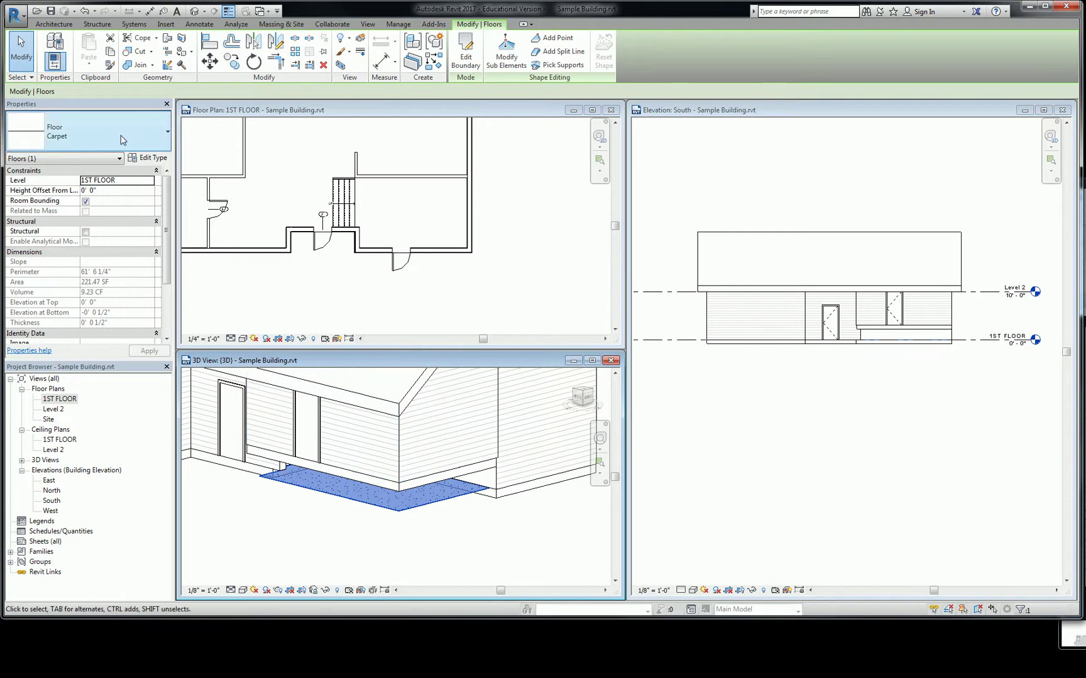
left_click(404, 487)
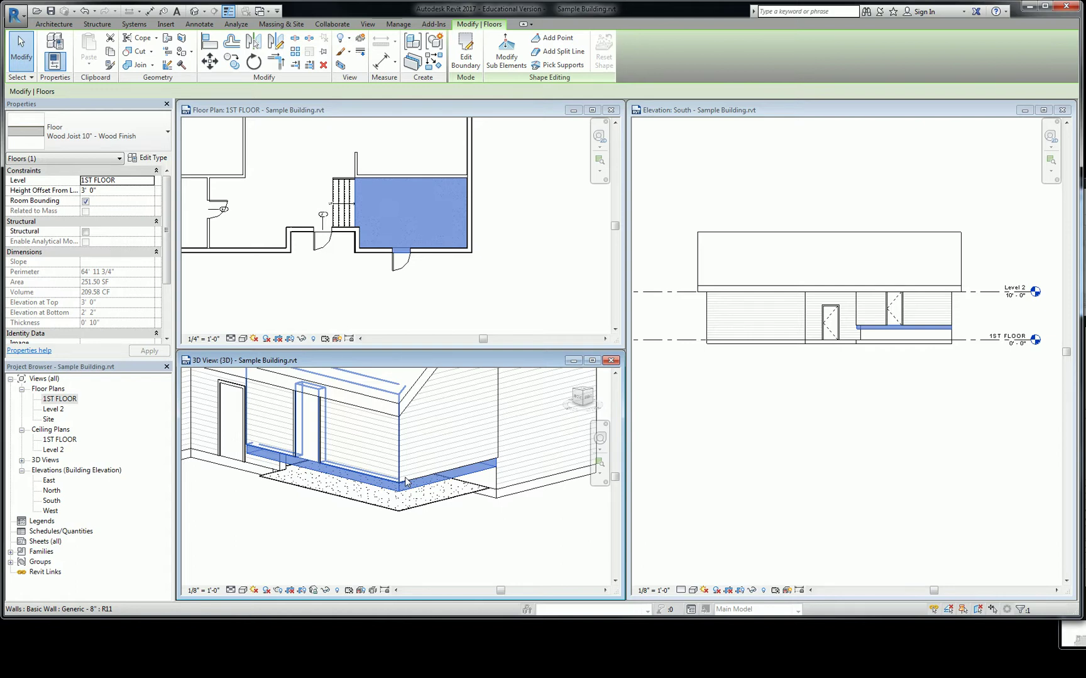
left_click(384, 507)
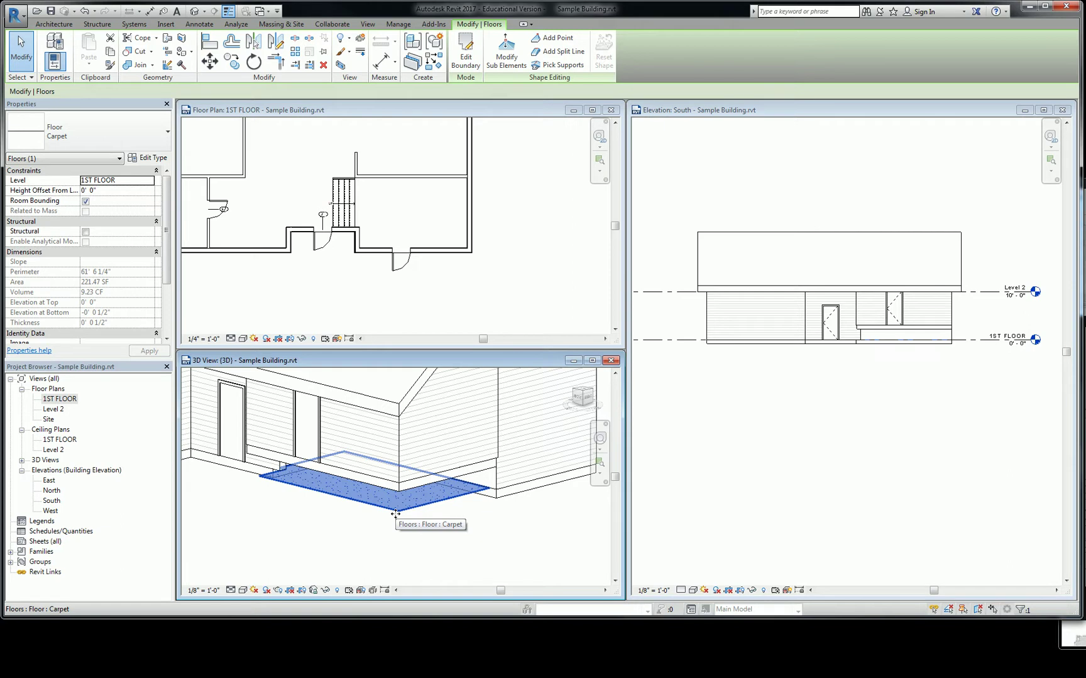
Step: Set the Carpet floor's Height Offset From Level to 3' 0 1/2", then deselect it
left_click(121, 191)
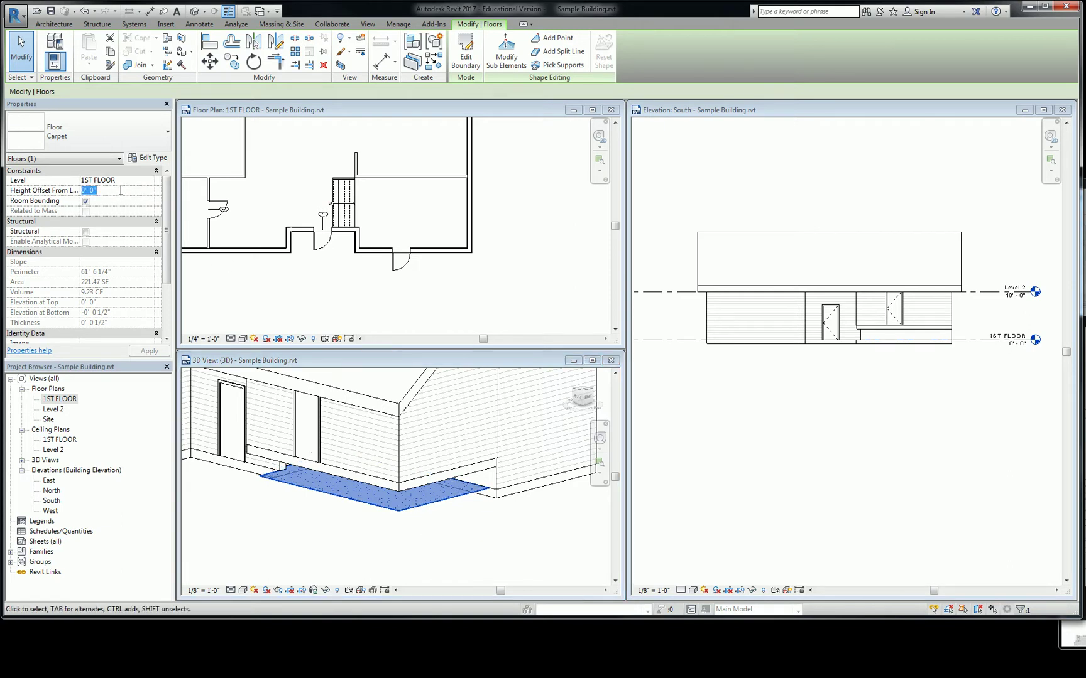
type("3'-")
type("0 1/2")
key("Return")
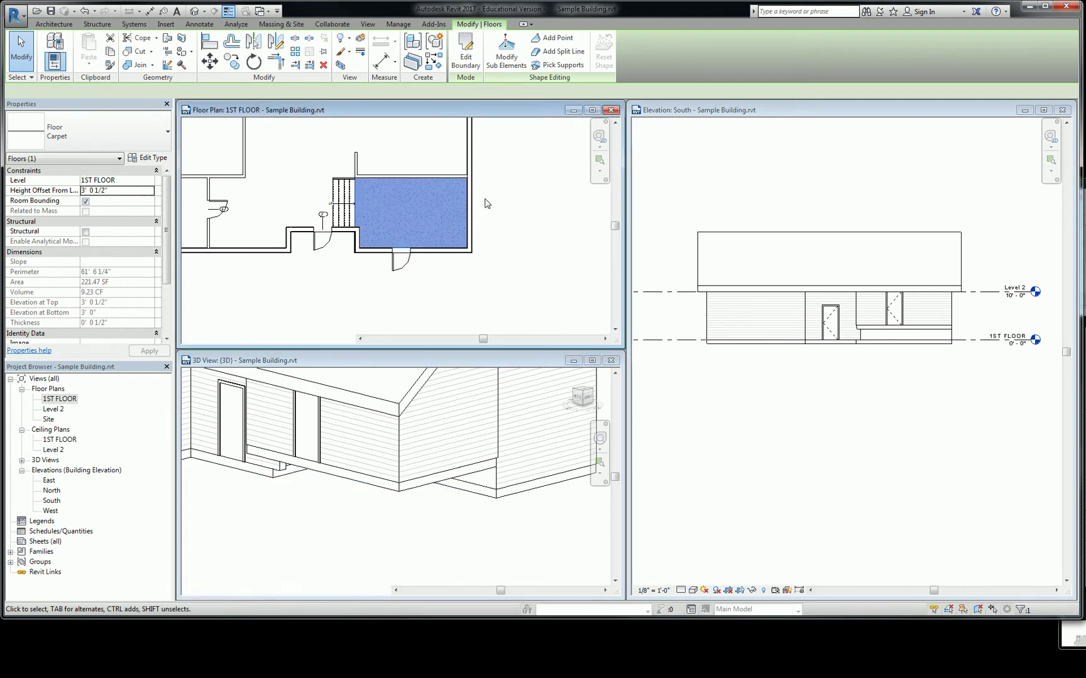
scroll(485, 203, "up", 2)
scroll(377, 226, "down", 2)
left_click(316, 243)
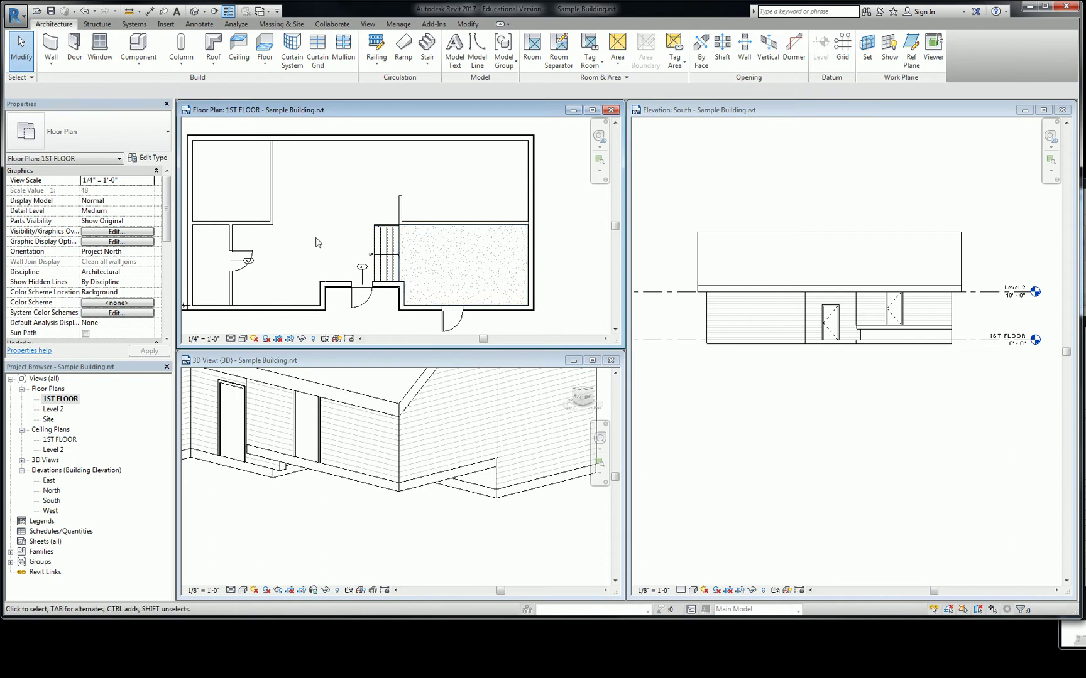
middle_click_drag(316, 243, 371, 235)
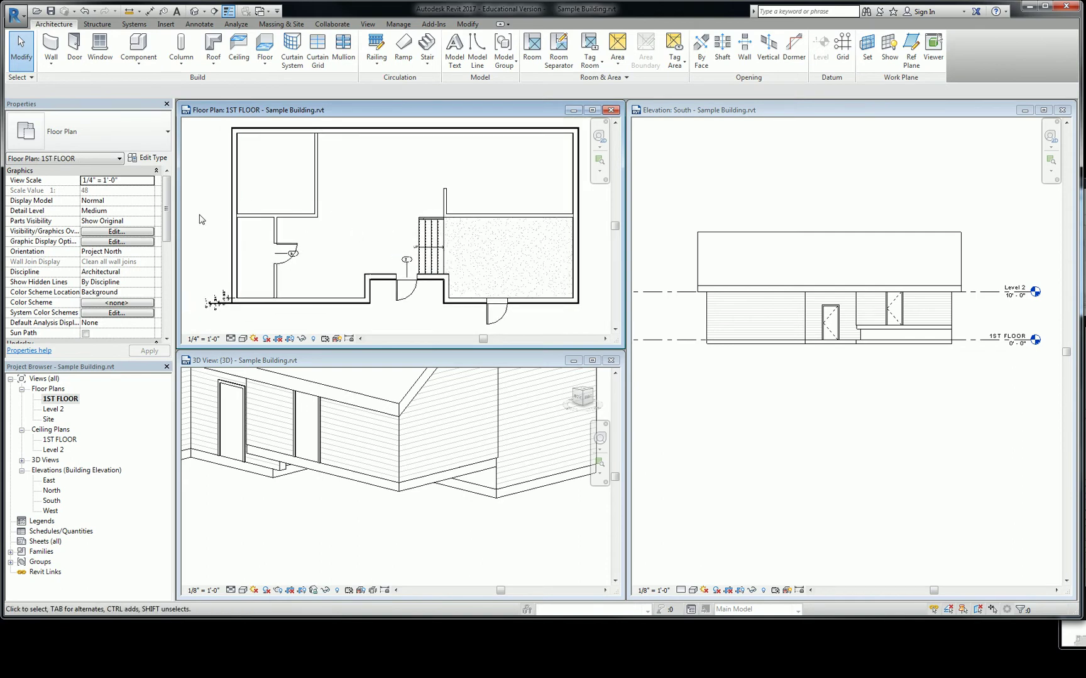